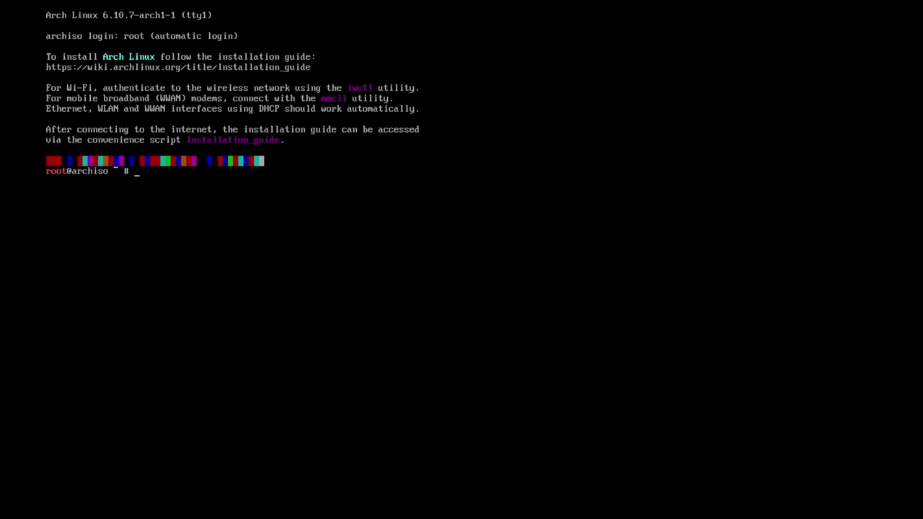
Step: Launch the archinstall guided installer from the live ISO shell, using Tab completion on 'arch'
text(arch)
key(Tab)
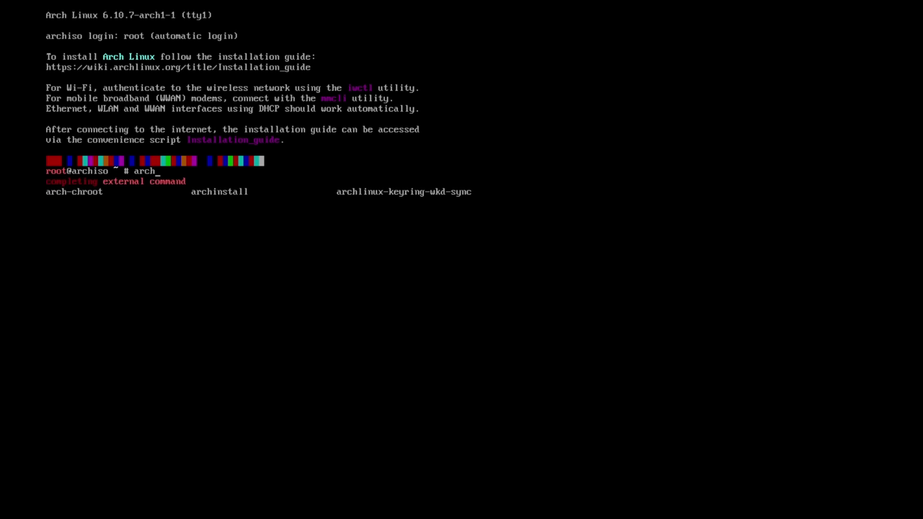
text(install)
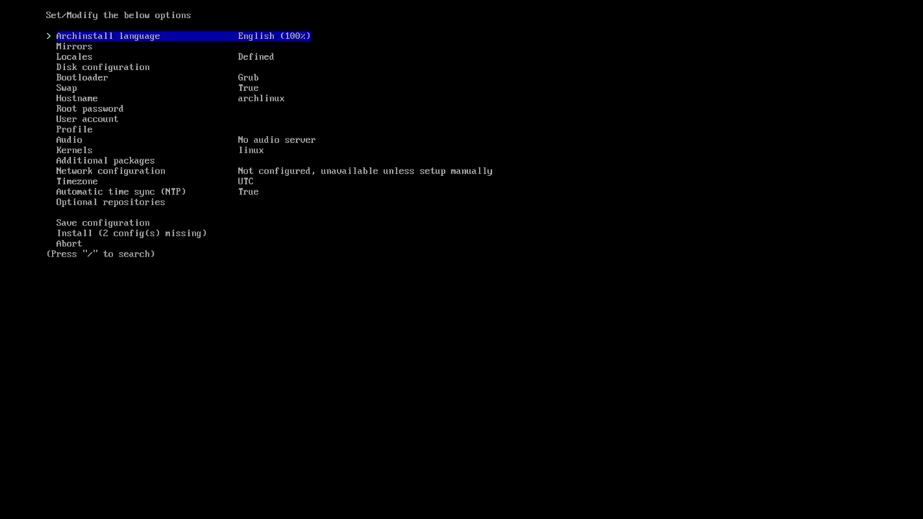
Step: Peek at the Mirrors settings and return to the main menu without changes
key(Down)
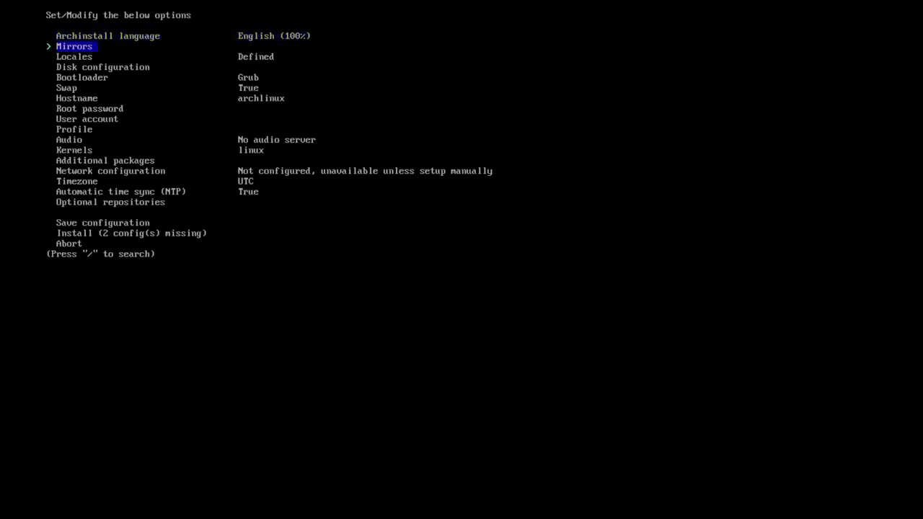
key(Return)
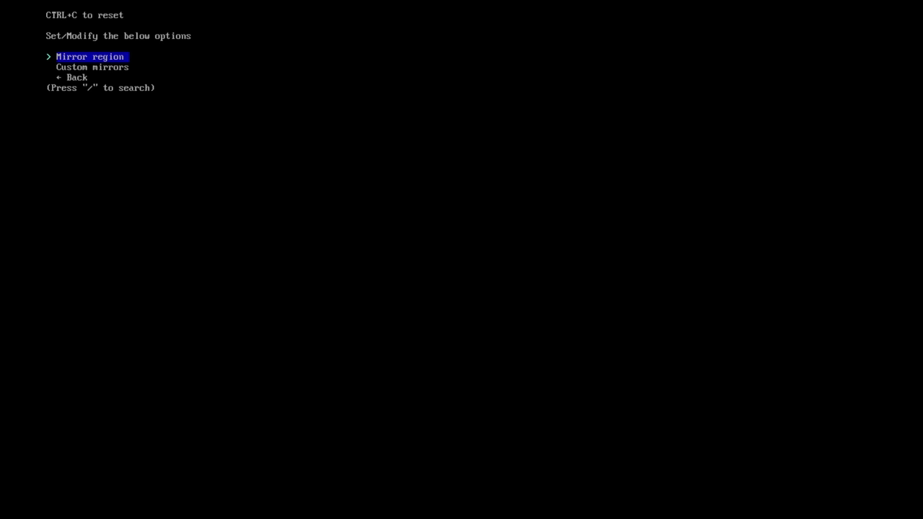
key(Escape)
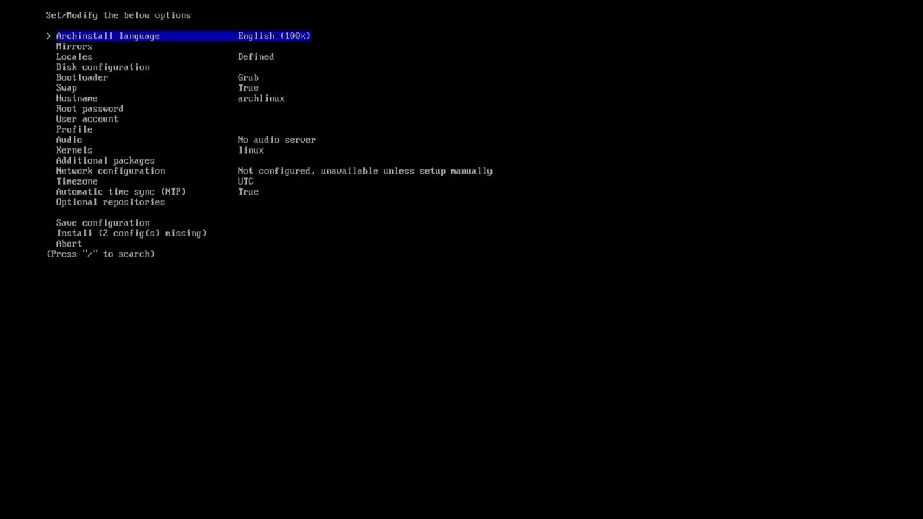
key(Down)
key(Up)
key(Down)
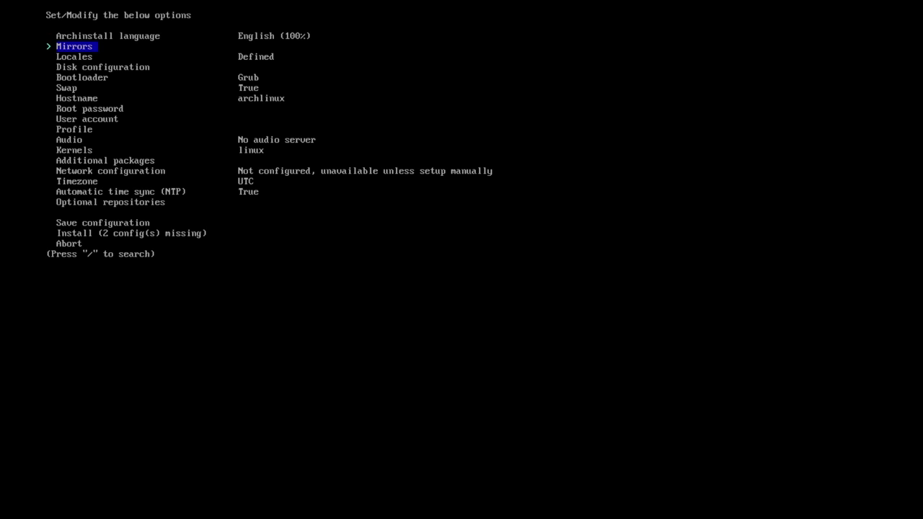
key(Up)
key(Down)
key(Up)
key(Down)
key(Up)
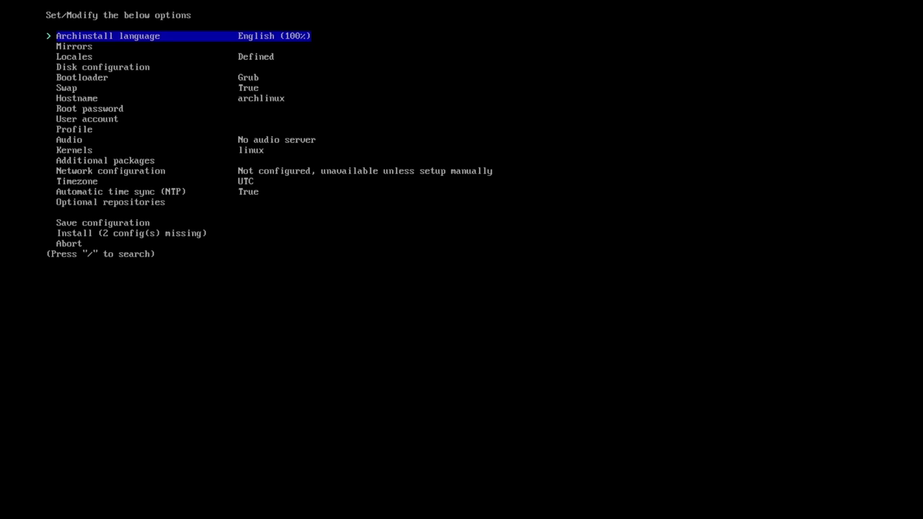
key(Down)
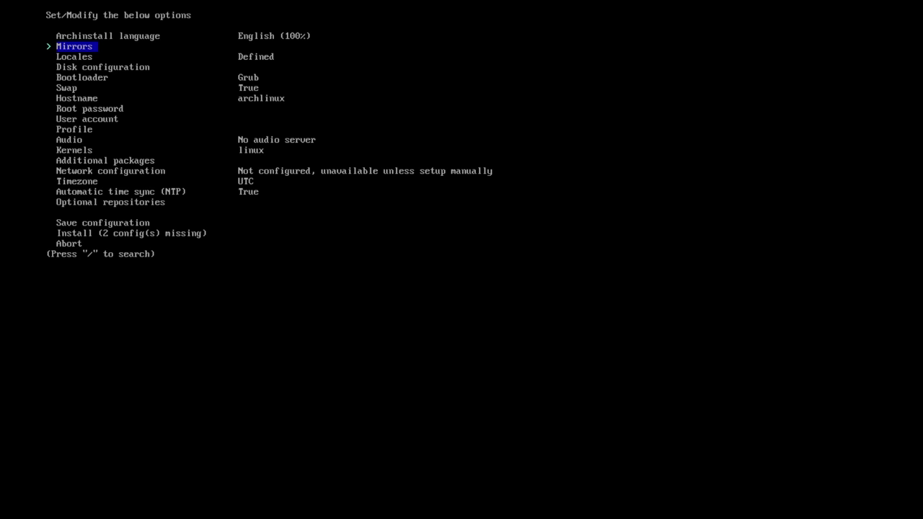
Step: Mark United States as the mirror region and let archinstall test mirror speeds
key(Up)
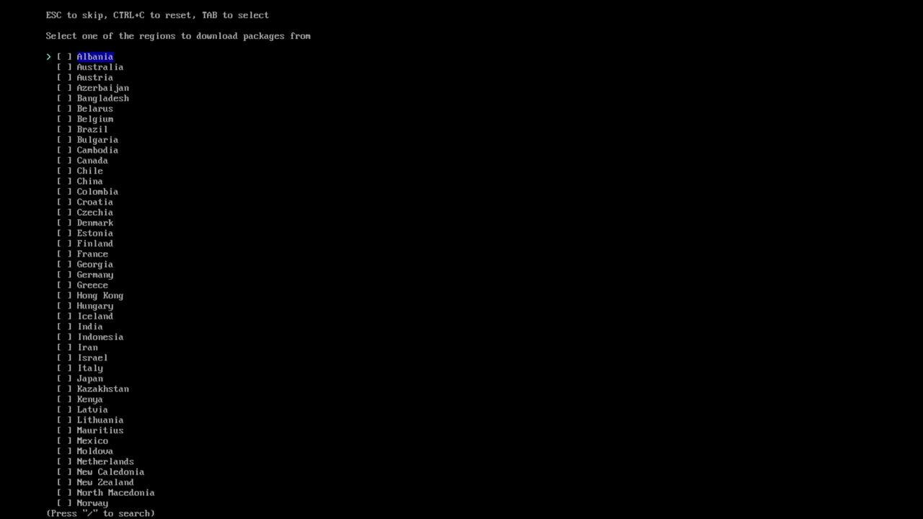
key(Down)
key(Down)
key(Down)
key(Down)
key(Down)
key(Down)
key(Down)
key(Down)
key(Down)
key(Down)
key(Down)
key(Down)
key(Down)
key(Down)
key(Down)
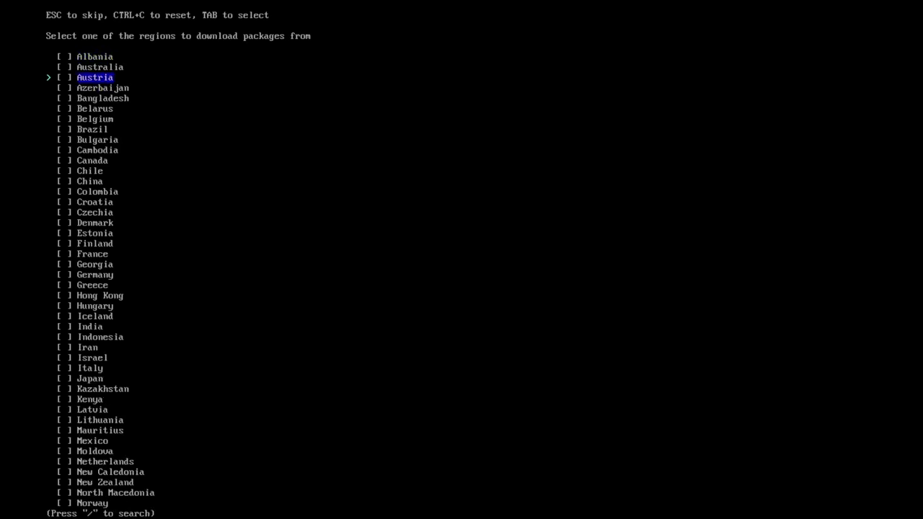
key(Down)
key(Down)
key(Down)
key(Down)
key(Down)
key(Down)
key(Down)
key(Down)
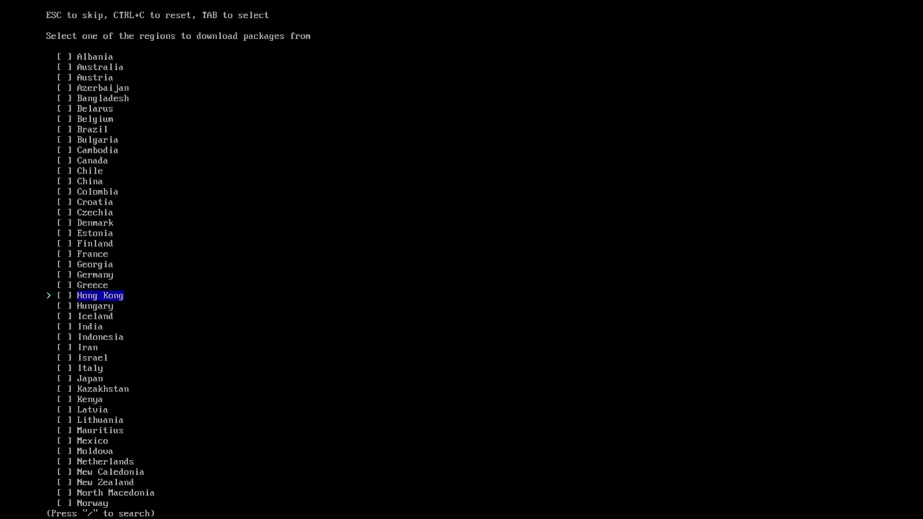
key(Down)
key(Down)
key(Down)
key(Down)
key(Down)
key(Down)
key(Down)
key(Down)
key(Down)
key(Down)
key(Down)
key(Down)
key(Down)
key(Down)
key(Down)
key(Down)
key(Down)
key(Down)
key(Down)
key(Down)
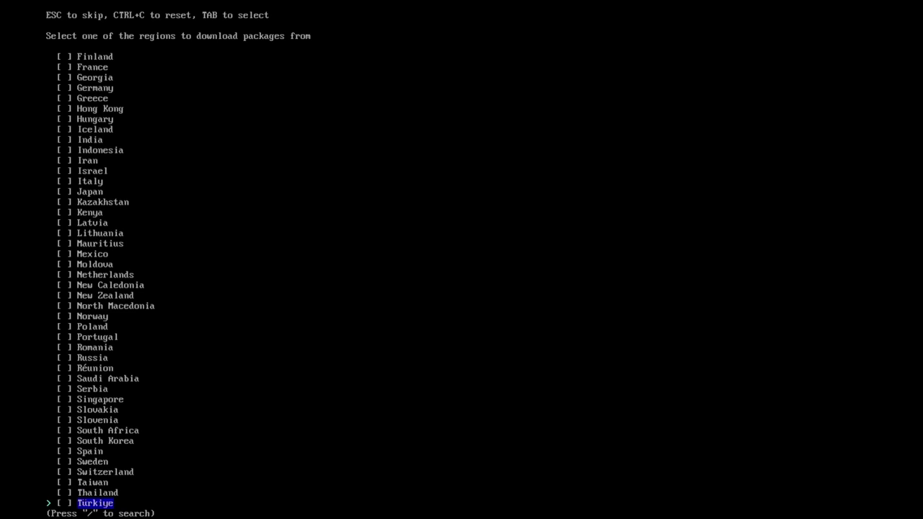
key(Down)
key(Down)
key(Down)
key(Down)
key(Up)
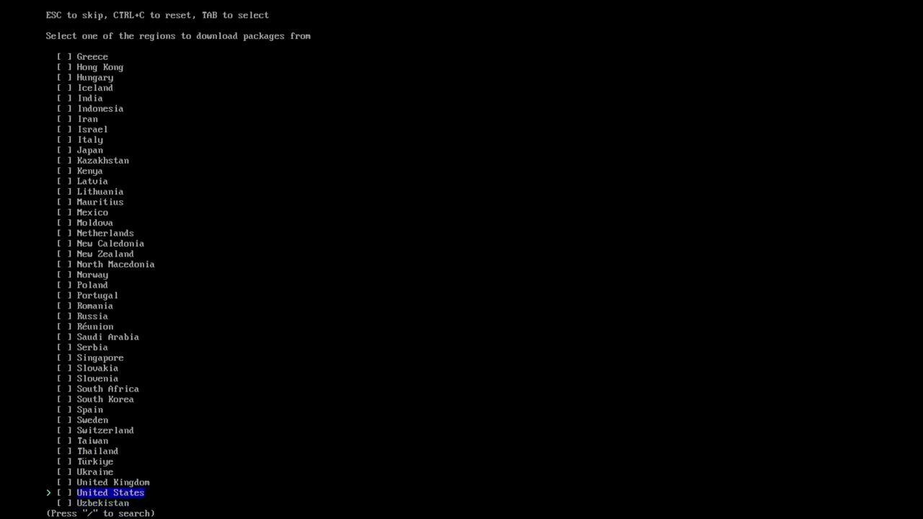
key(Return)
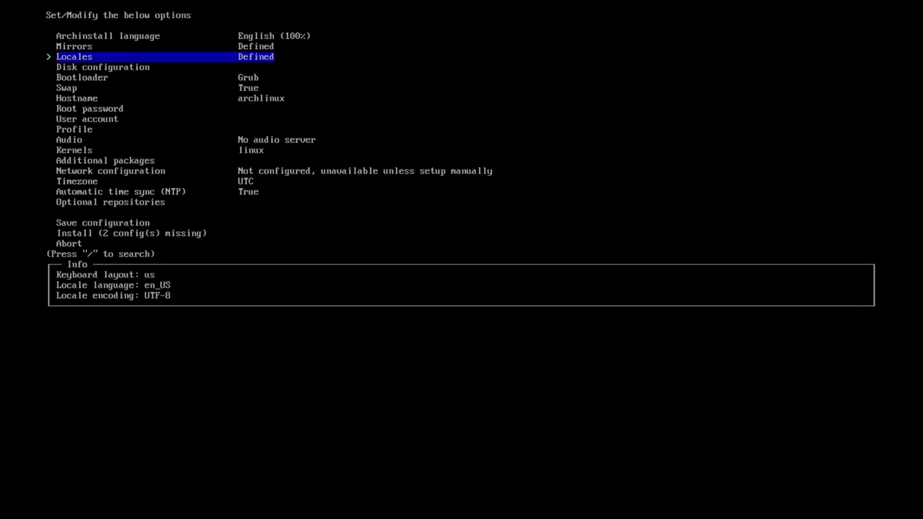
Step: Open the locale settings and go back to the main menu unchanged
key(Return)
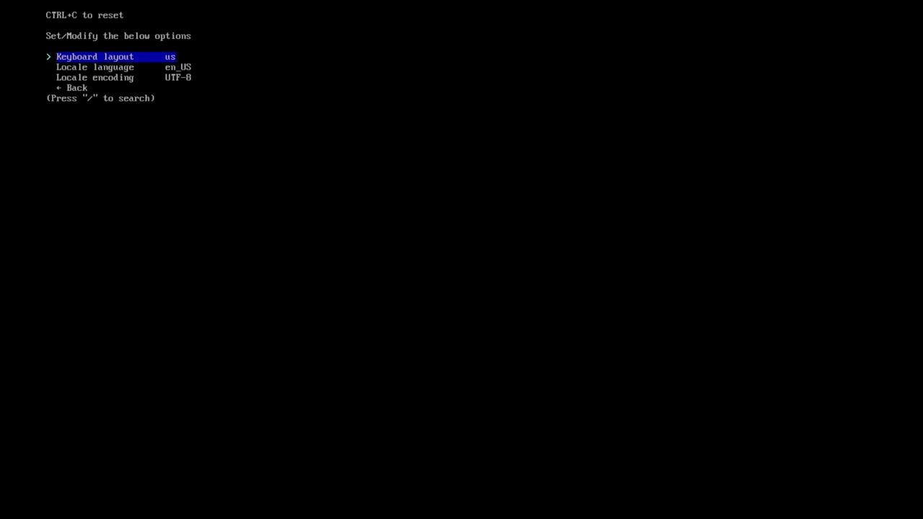
key(Down)
key(Down)
key(Down)
key(Return)
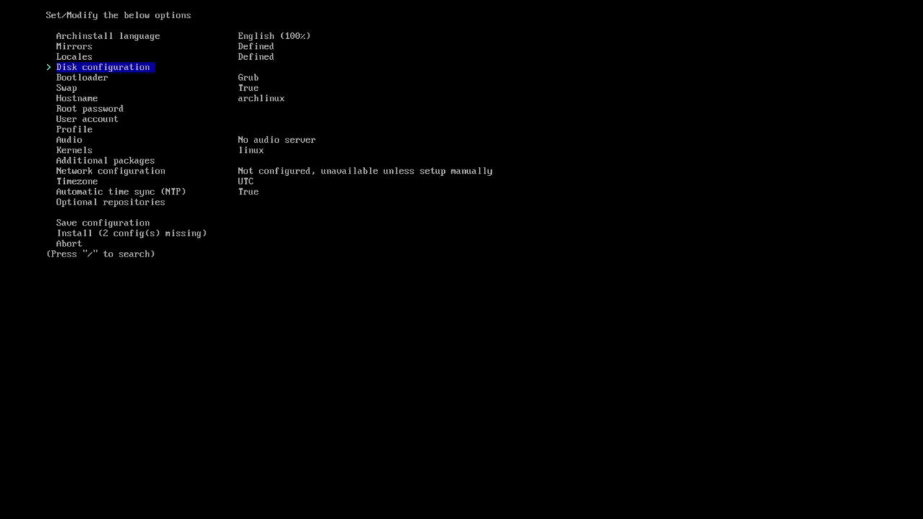
key(Down)
Step: Apply the best-effort default layout on the Virtio Block Device with btrfs, default subvolumes and compression
key(Up)
key(Return)
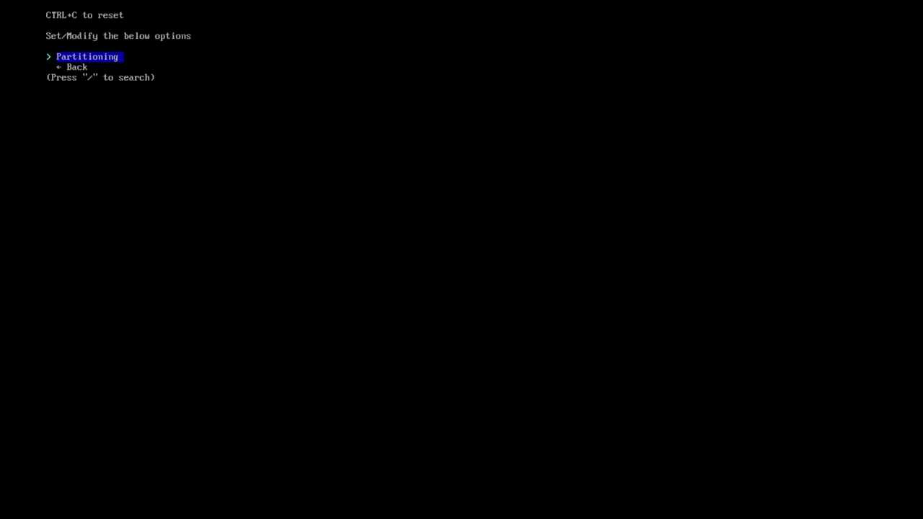
key(Return)
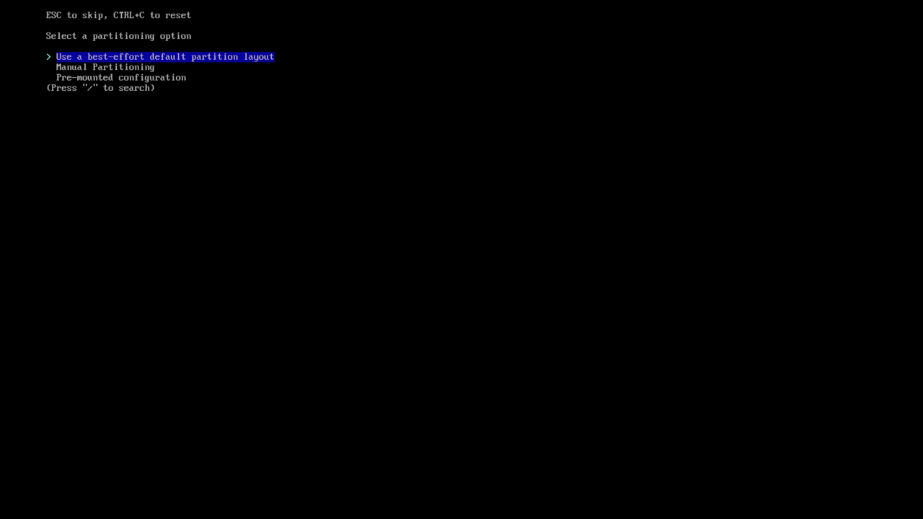
key(Return)
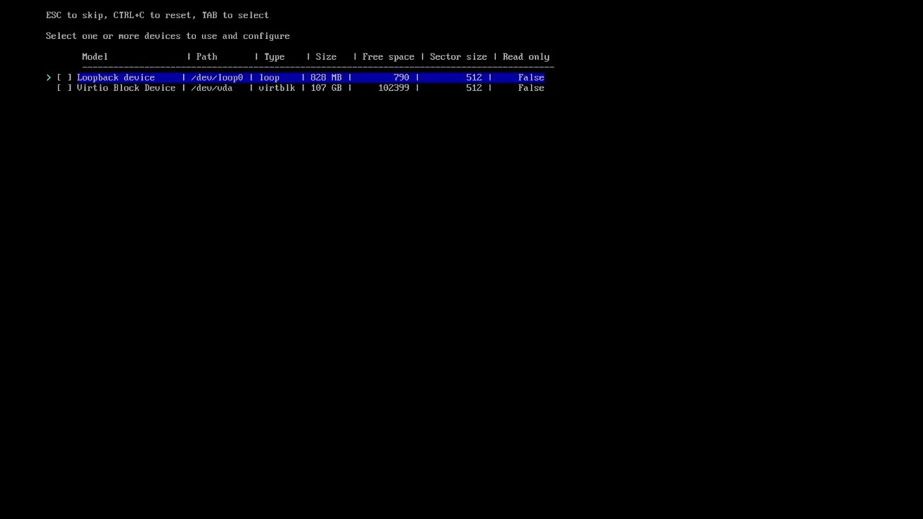
key(Down)
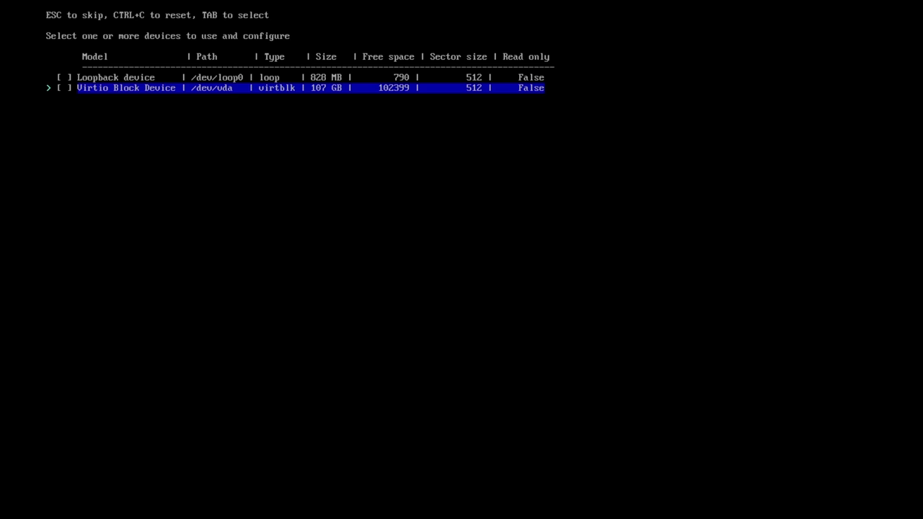
key(Return)
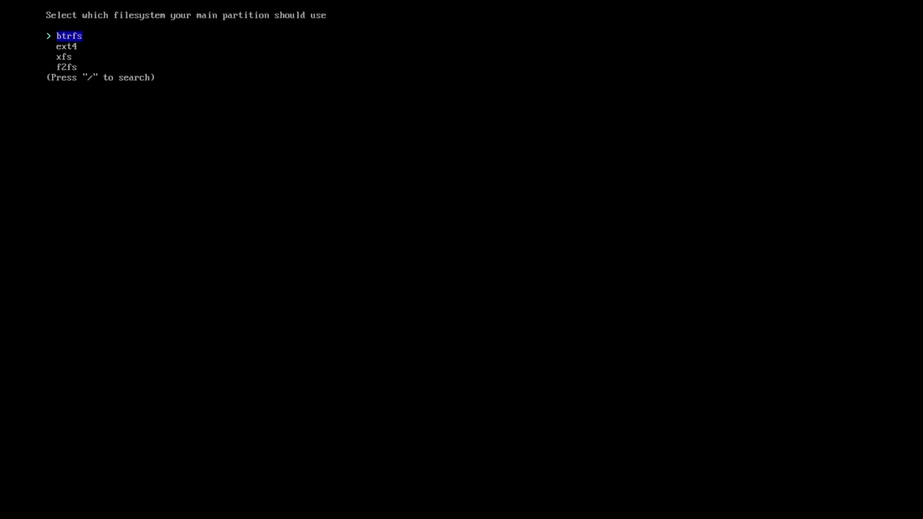
key(Down)
key(Down)
key(Up)
key(Up)
key(Return)
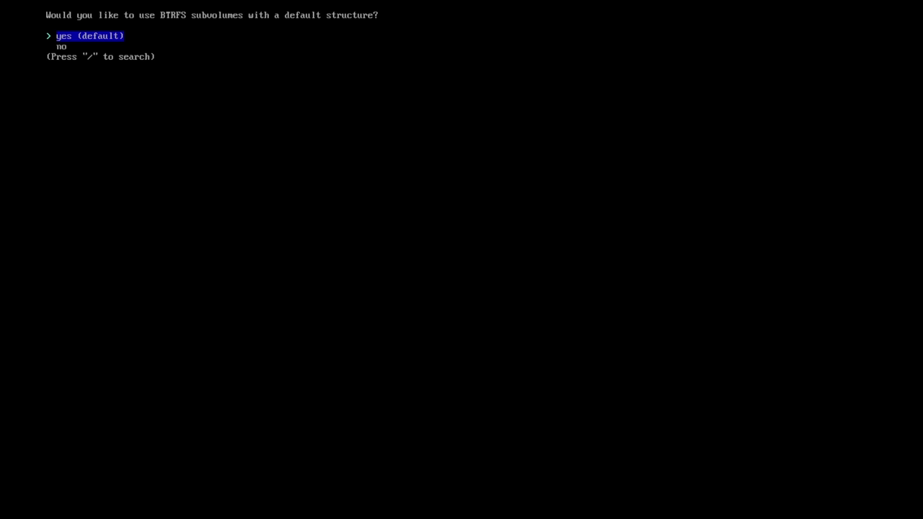
key(Return)
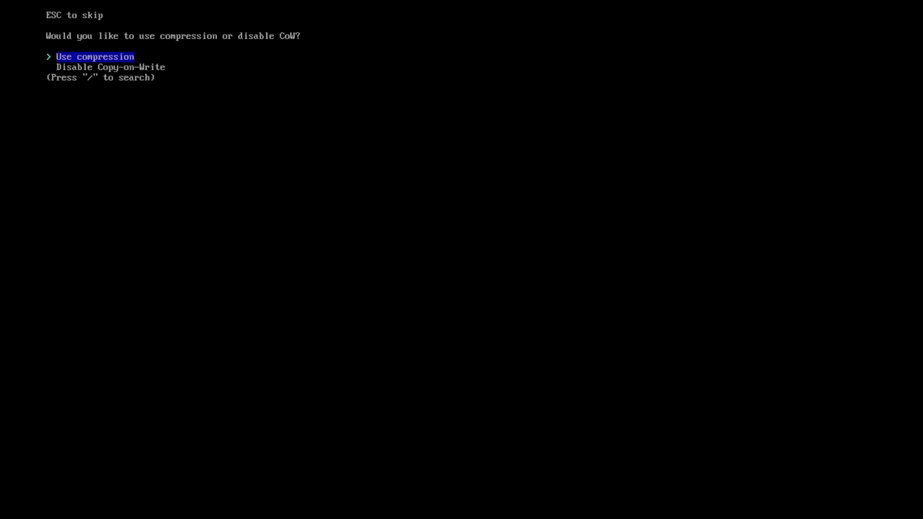
key(Return)
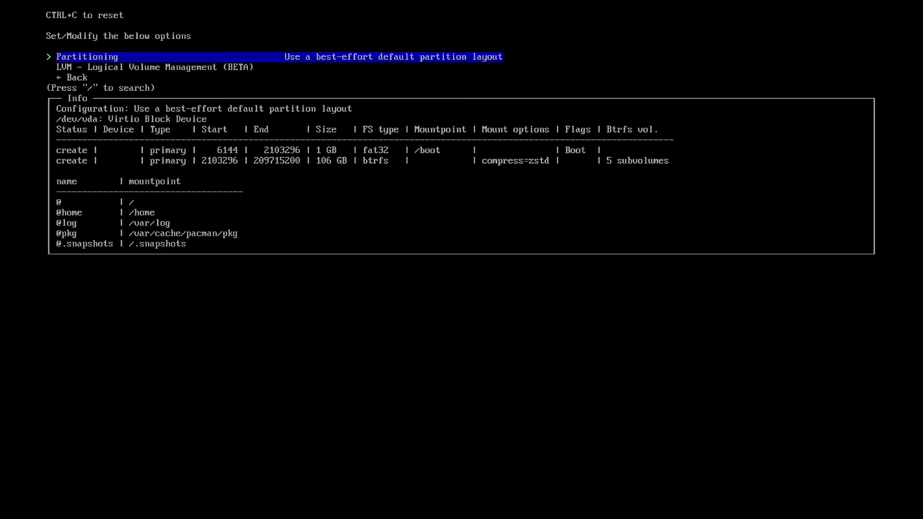
Step: Leave disk configuration and open the Disk encryption settings
key(Down)
key(Down)
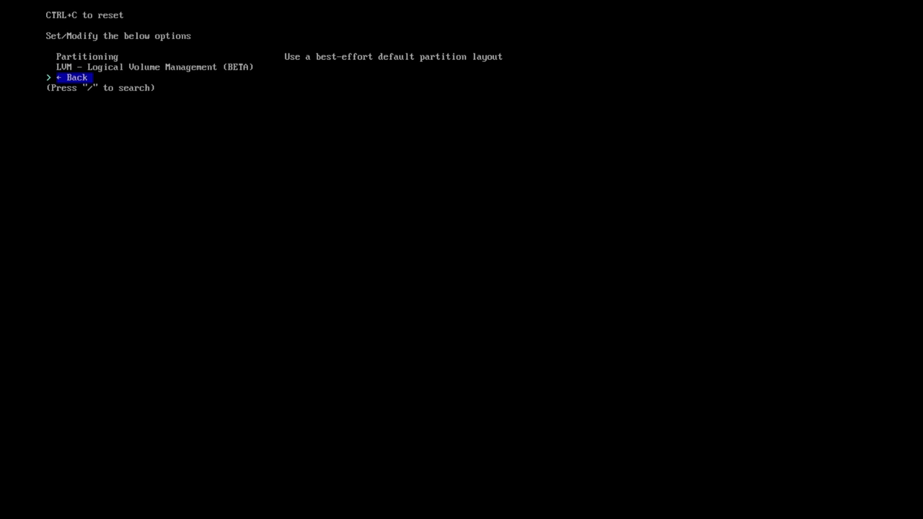
key(Return)
key(Return)
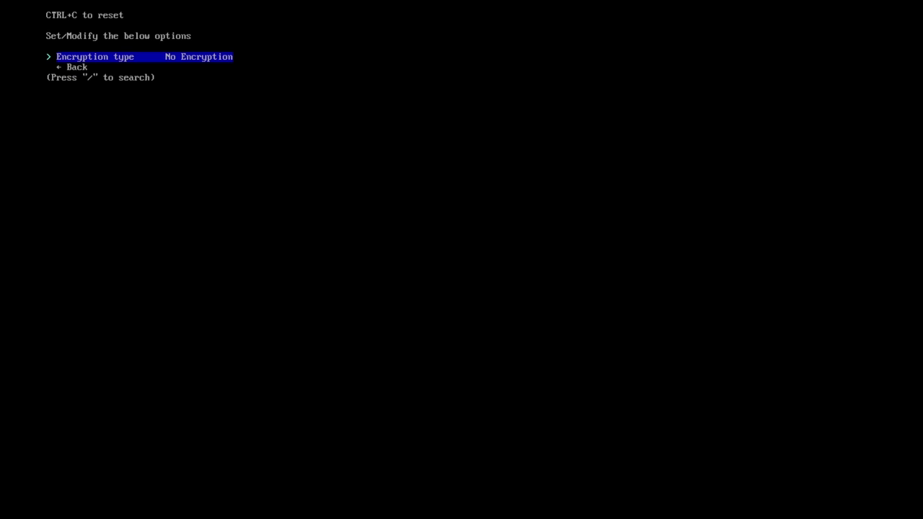
Step: Keep No Encryption, keep Grub as bootloader, and set the hostname to archvm
key(Down)
key(Return)
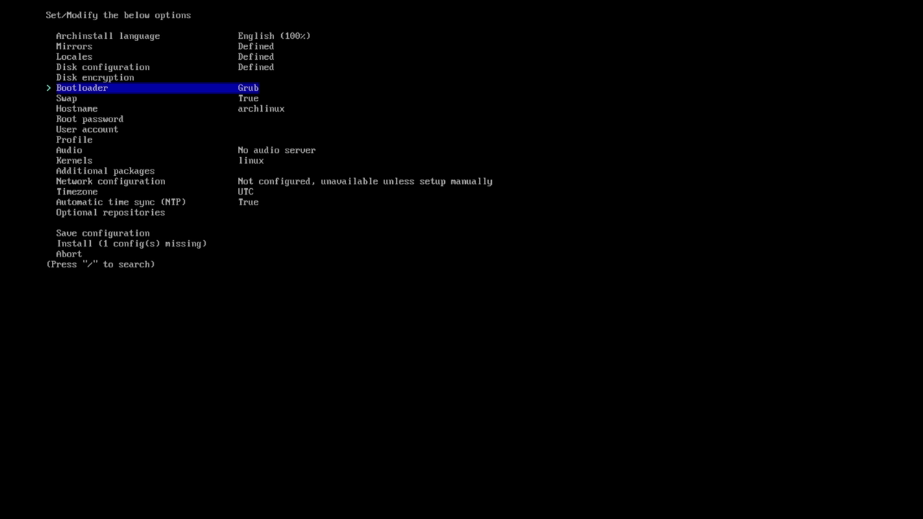
key(Return)
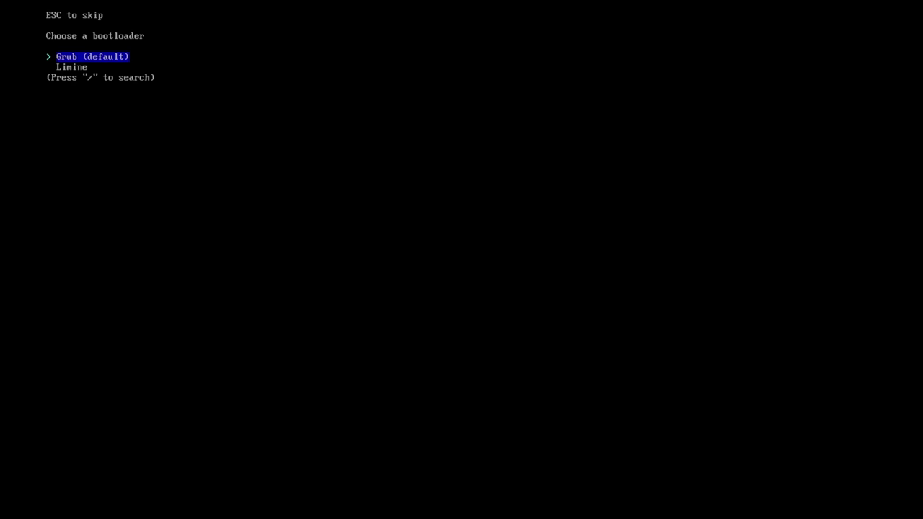
key(Return)
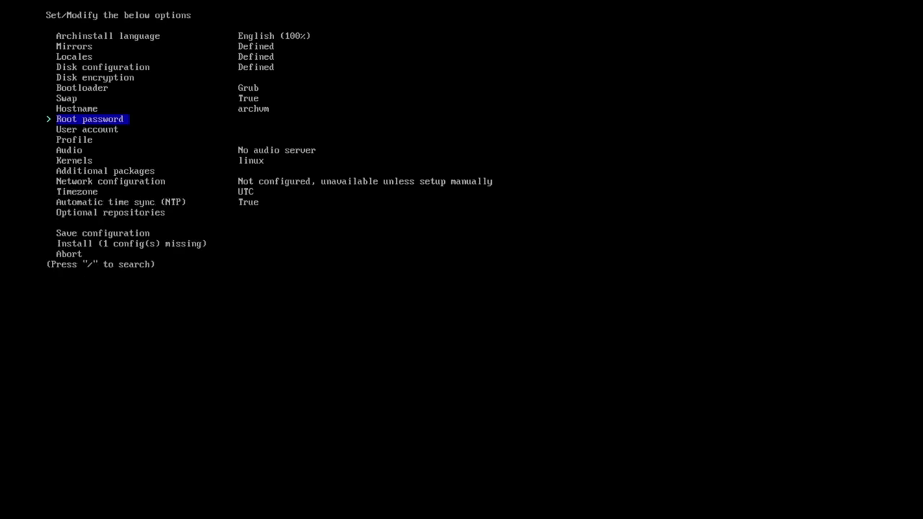
Step: Set the root password and confirm it
key(Return)
text(***)
key(Return)
text(***)
key(Return)
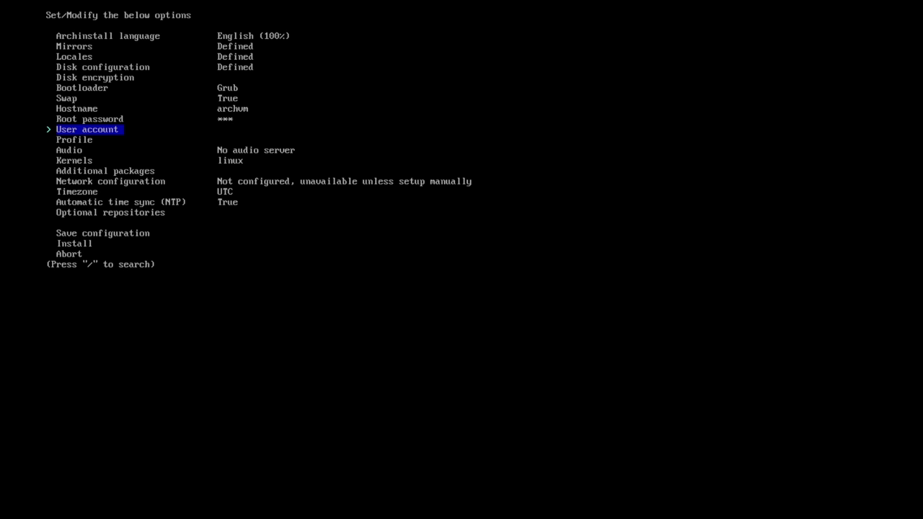
key(Return)
Step: Add a user account with a password and superuser (sudo) rights
key(Return)
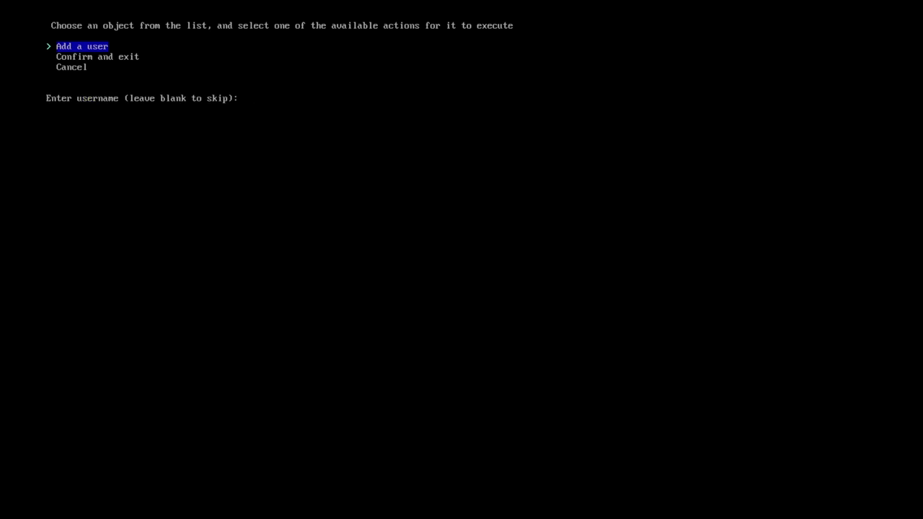
text(matt)
key(Return)
text(***)
key(Return)
text(***)
key(Return)
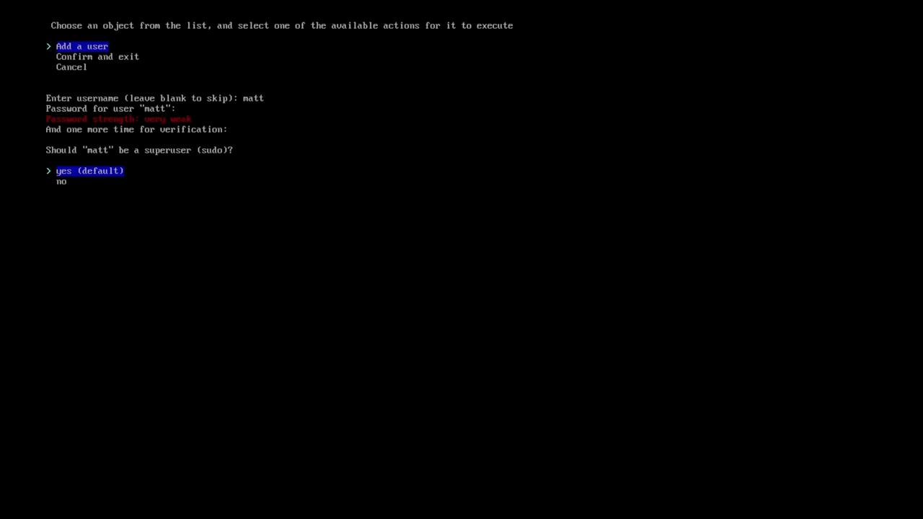
key(Return)
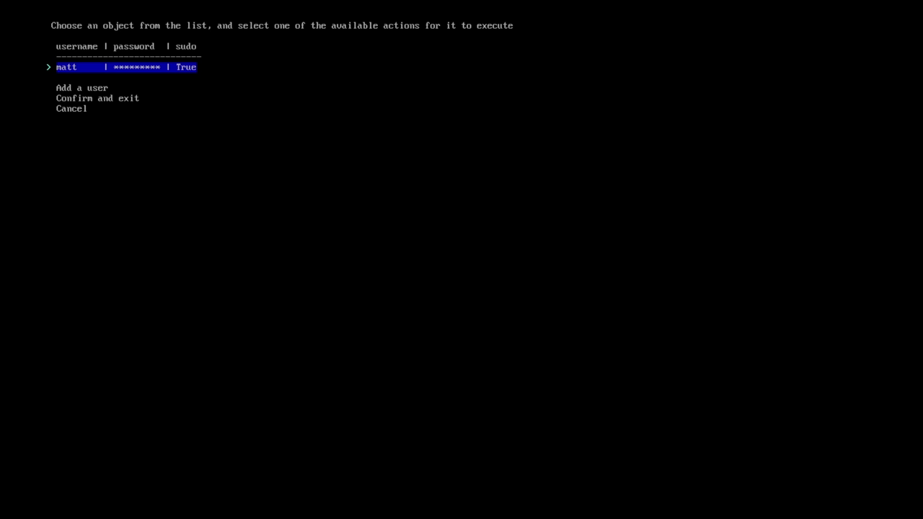
key(Down)
key(Down)
Step: Select the Xorg profile, keeping the All open-source graphics drivers
key(Return)
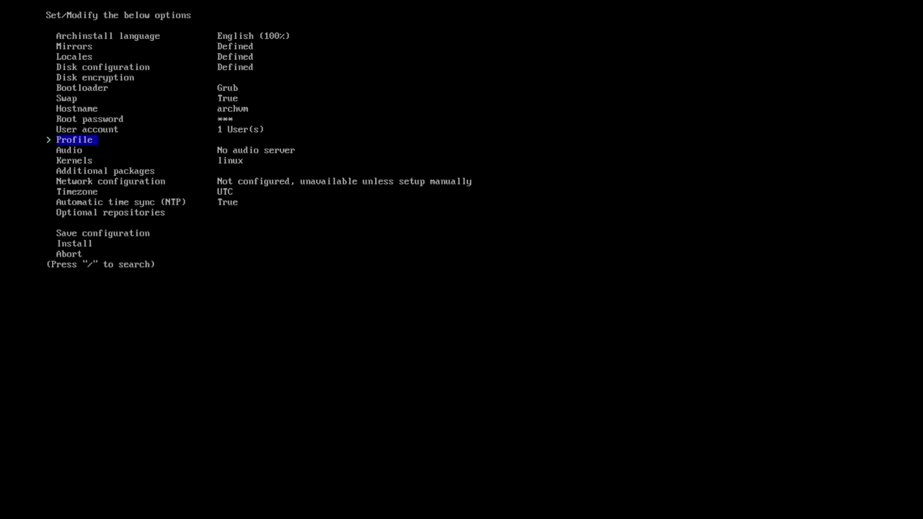
key(Return)
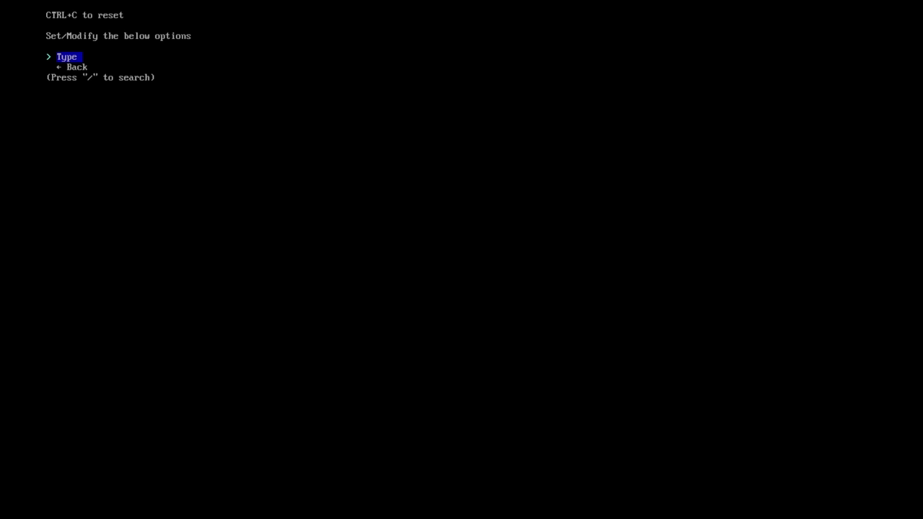
key(Return)
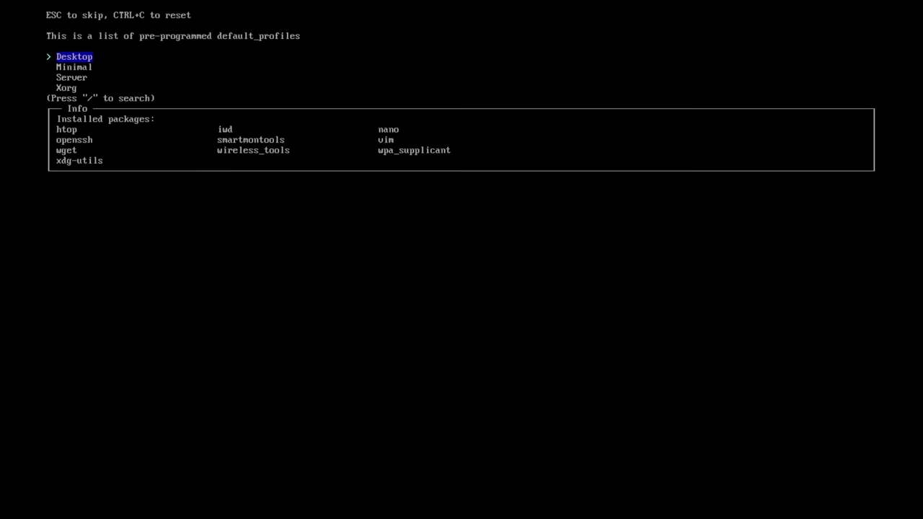
key(Down)
key(Down)
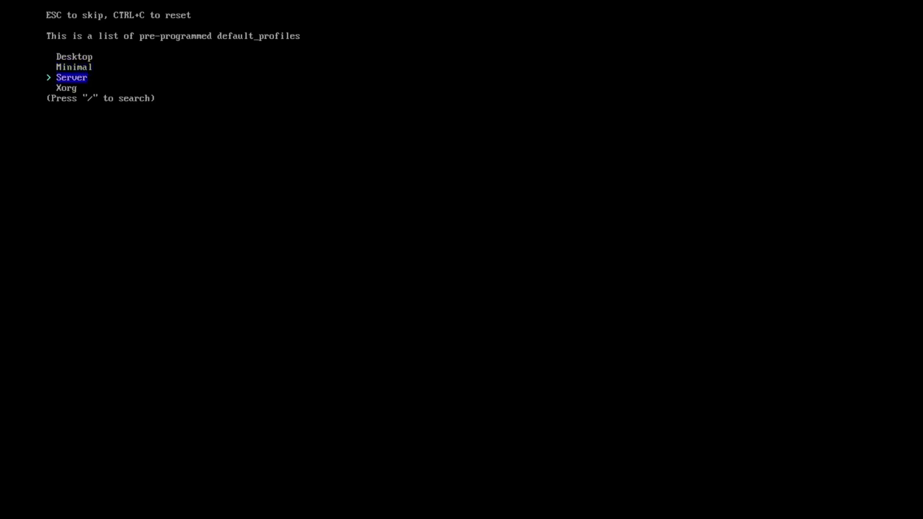
key(Down)
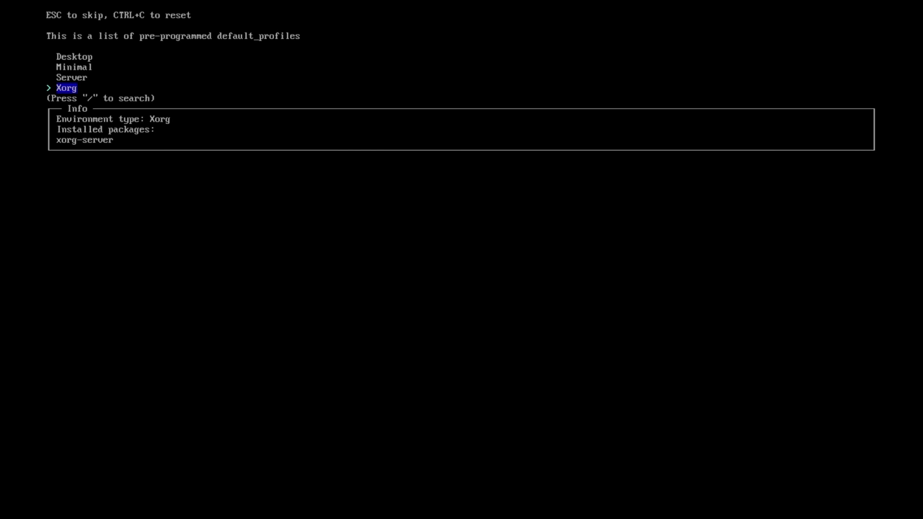
key(Return)
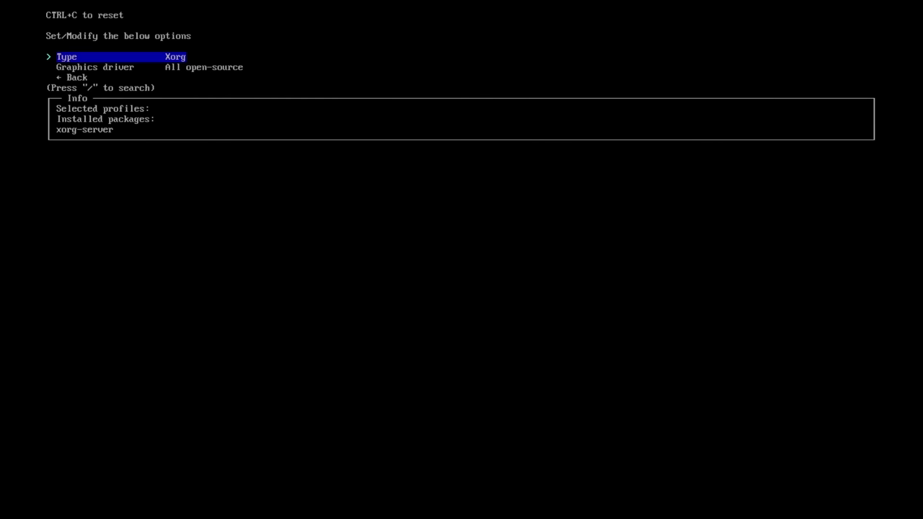
key(Down)
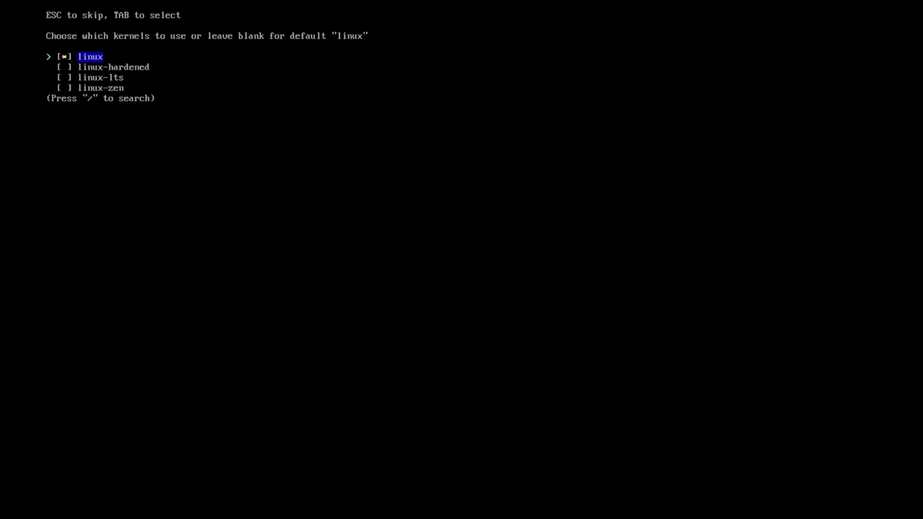
key(Down)
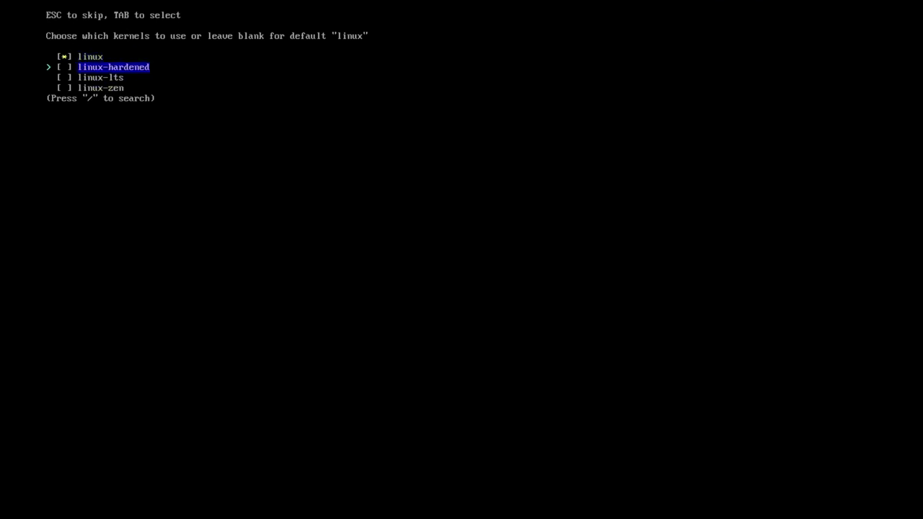
key(Down)
key(Up)
key(Down)
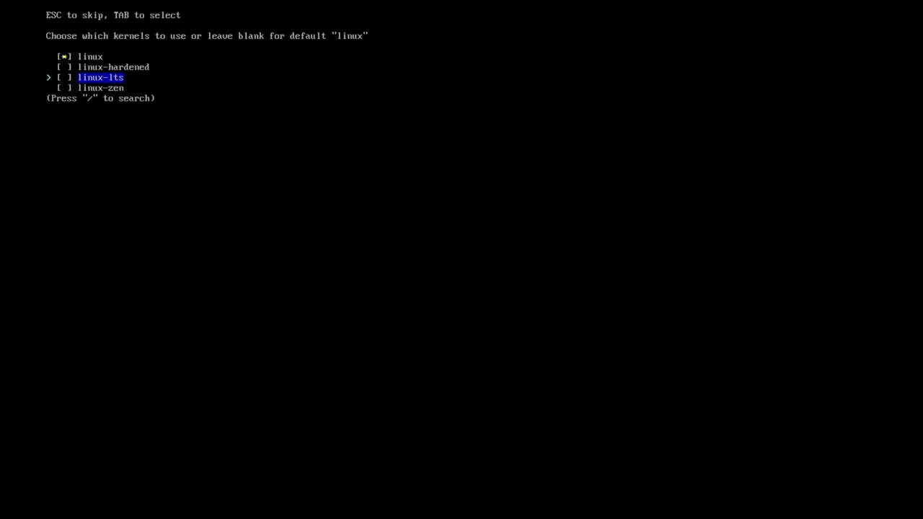
key(Up)
key(Down)
key(Down)
key(Up)
key(Up)
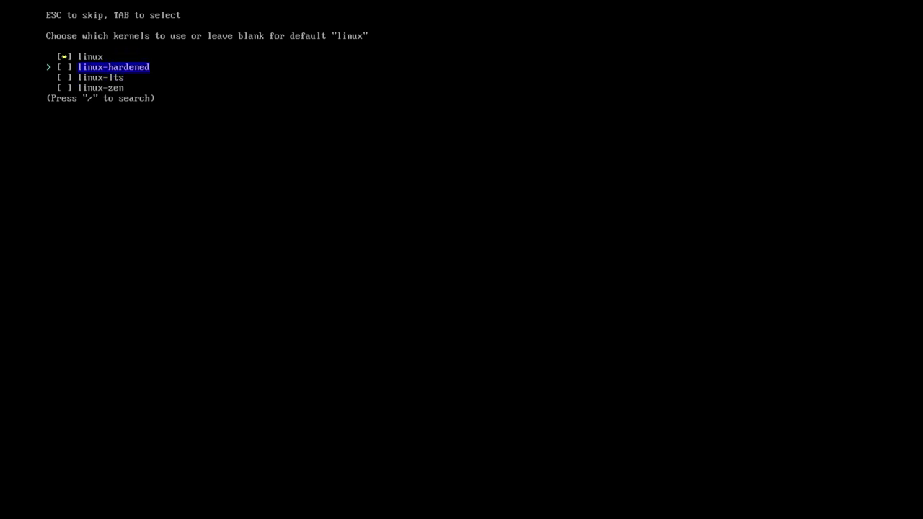
key(Up)
key(Return)
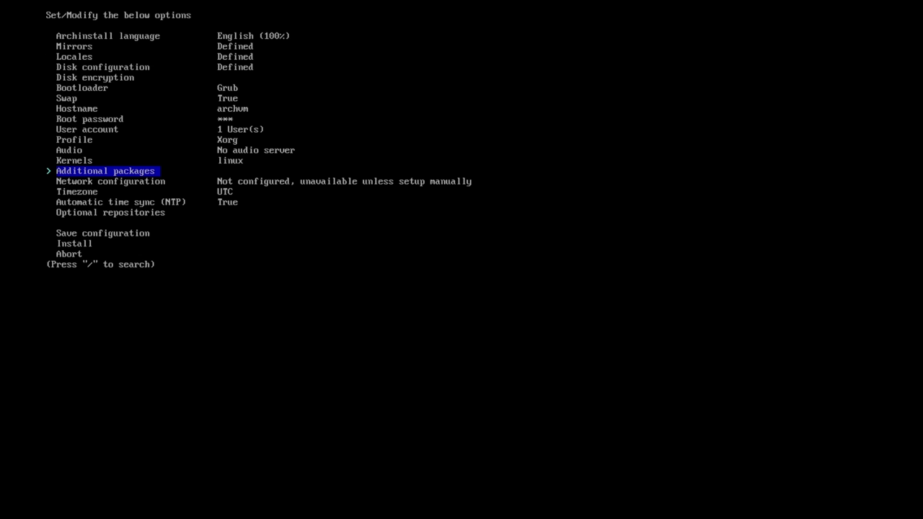
Step: Enter the additional packages neovim, firefox, git, curl and wget
key(Return)
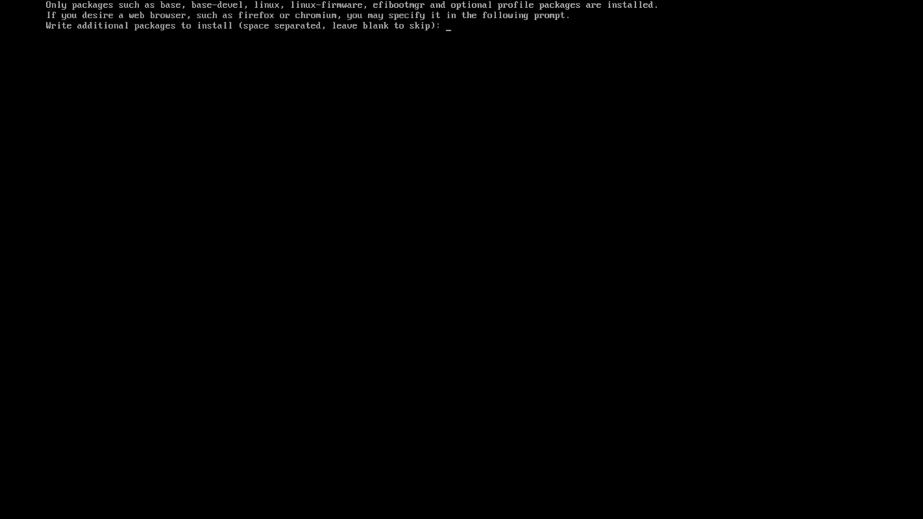
text(neovim)
text(firefox git curl )
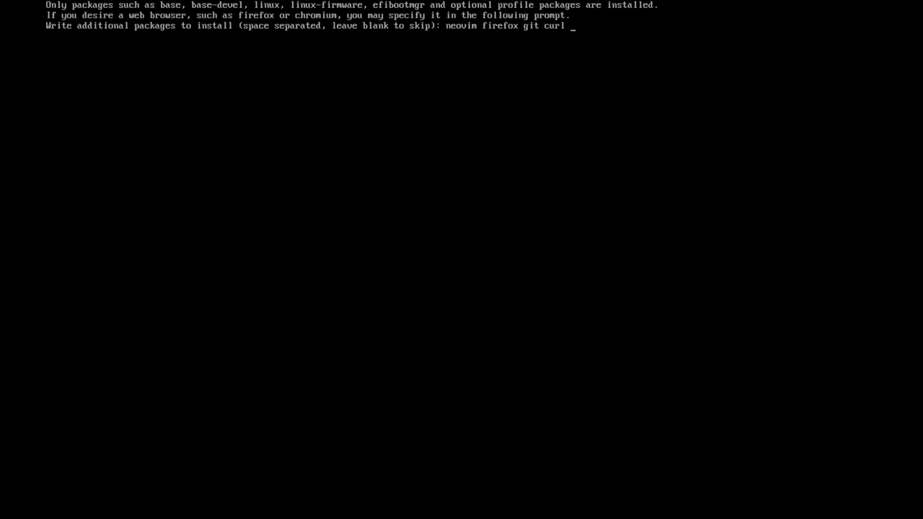
text(wget)
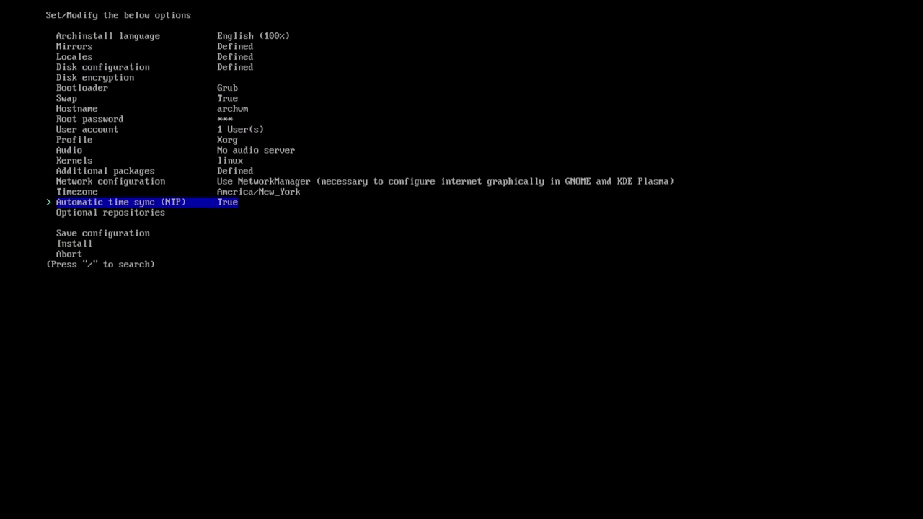
Step: Enable the multilib and testing optional repositories
key(Down)
key(Return)
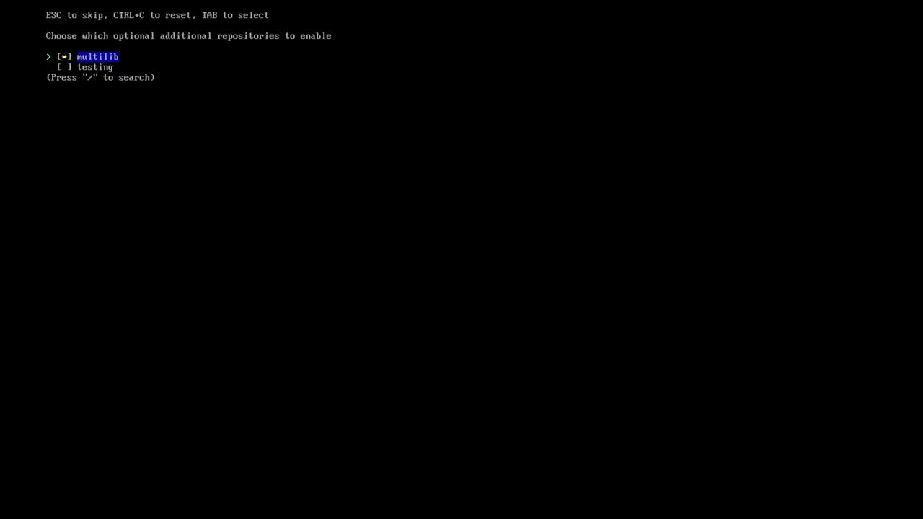
key(Down)
key(Return)
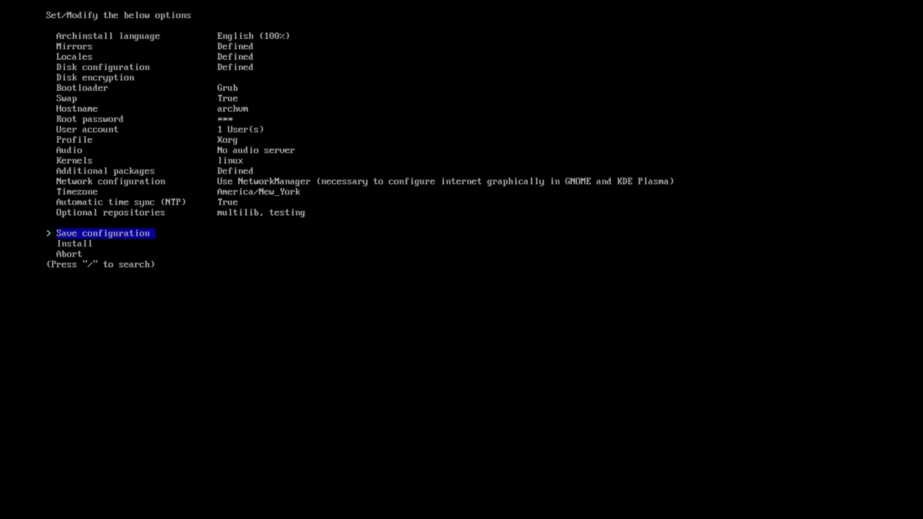
Step: Skip saving the configuration at the empty Save directory prompt
key(Down)
key(Up)
key(Return)
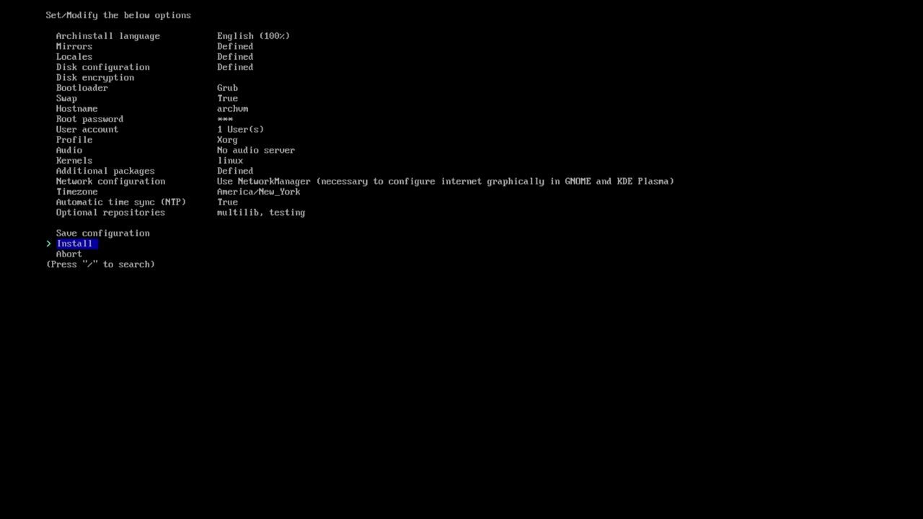
key(Return)
key(Return)
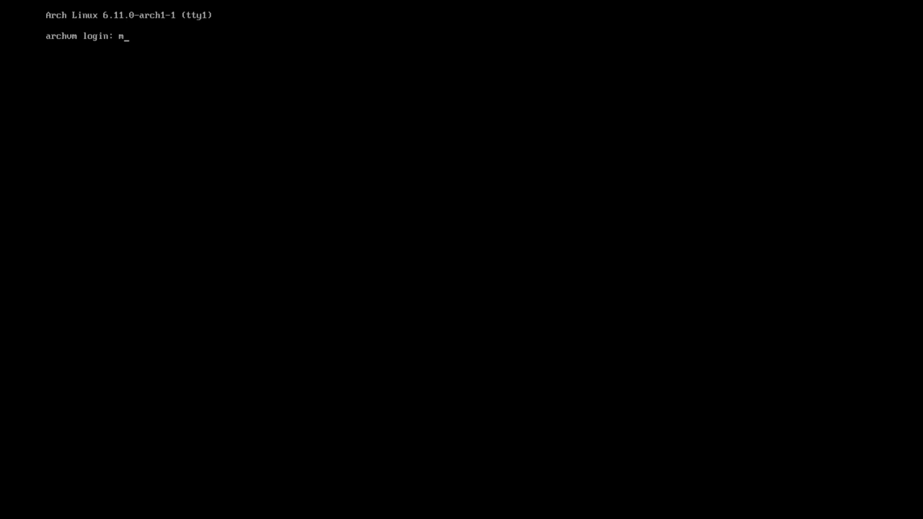
Step: Log in at the tty with the user's login name and password
text(att)
key(Return)
key(Return)
text(ls)
key(Return)
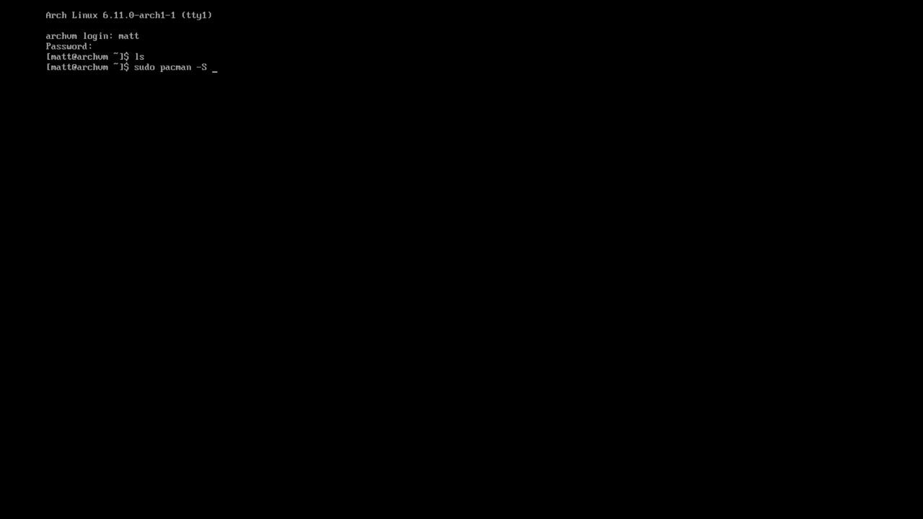
Step: Install the xfce4 group with sudo pacman -S xfce4, accepting all members
text(sudo pacman -S xfce4)
key(Return)
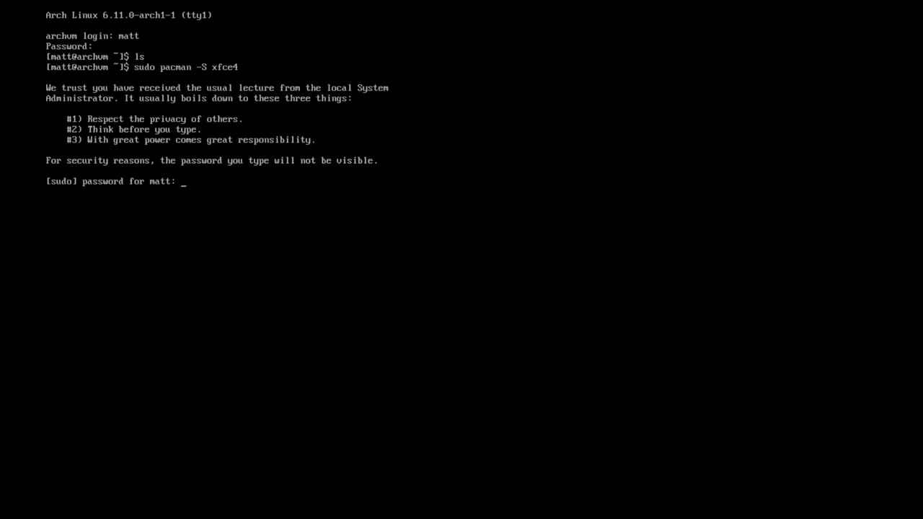
key(Return)
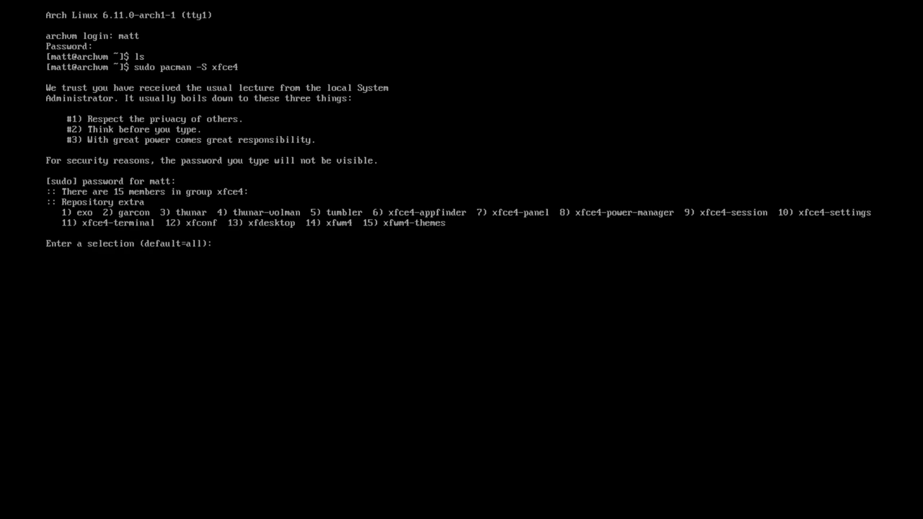
key(Return)
text(y)
key(Return)
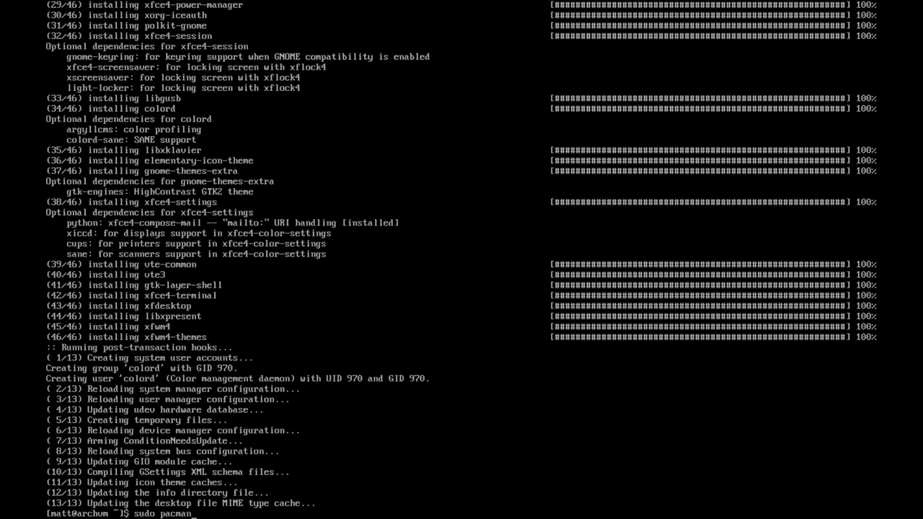
Step: Install gdm with pacman, confirming with y, then reboot
text(gdm)
key(Return)
text(y)
key(Return)
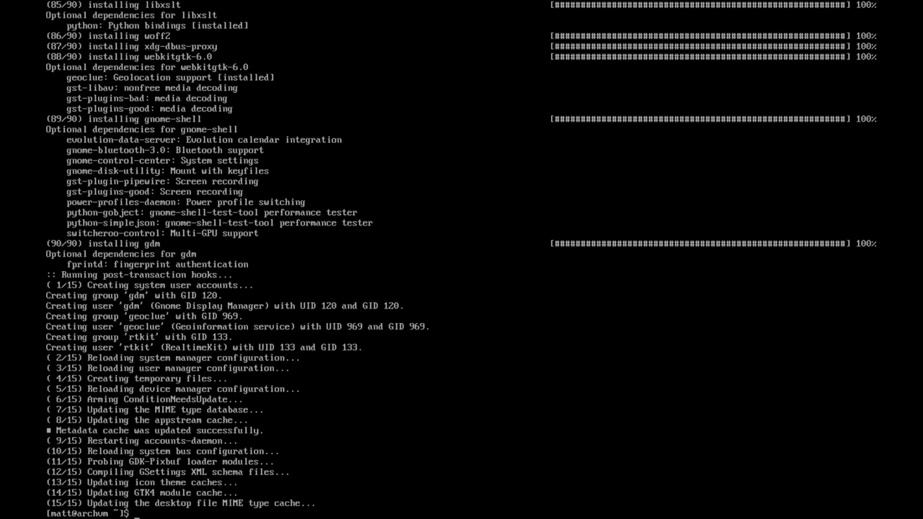
text(reboot)
key(Return)
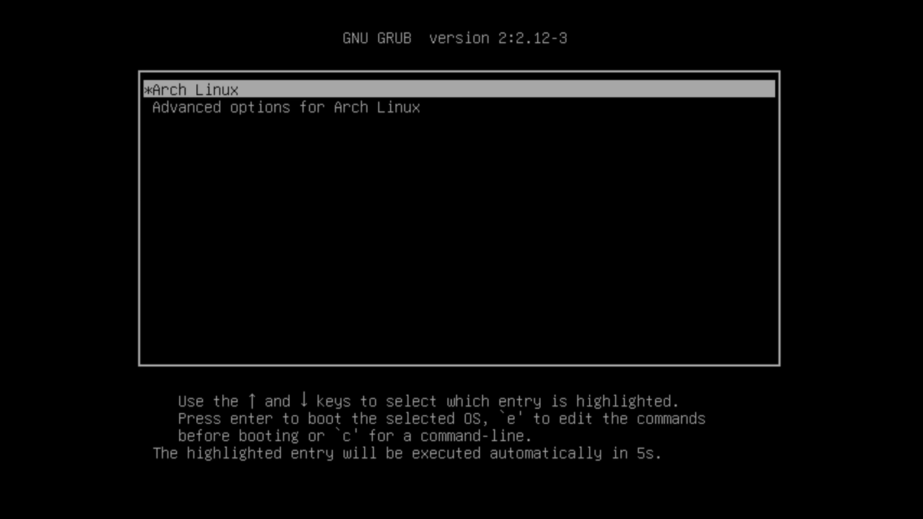
key(Return)
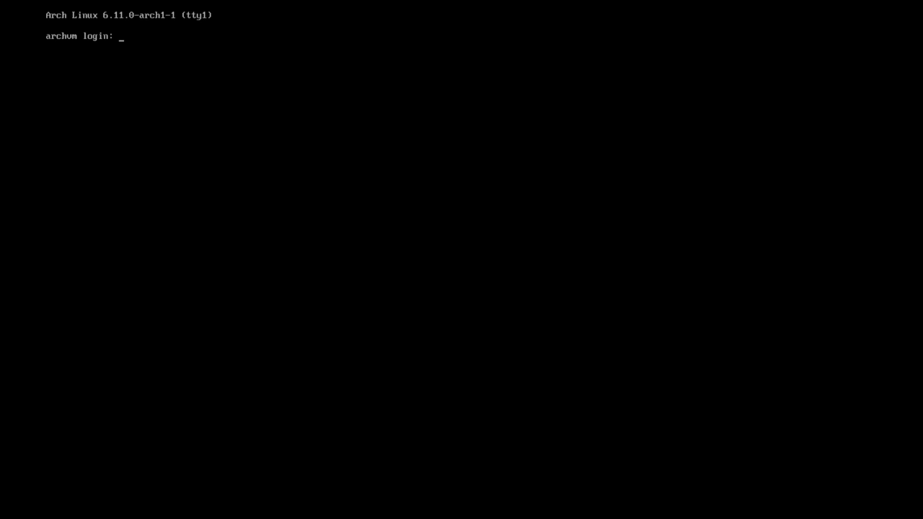
Step: Log in and write 'exec xfce' into .xinitrc with nvim, saving with :wq
text(matt)
key(Return)
key(Return)
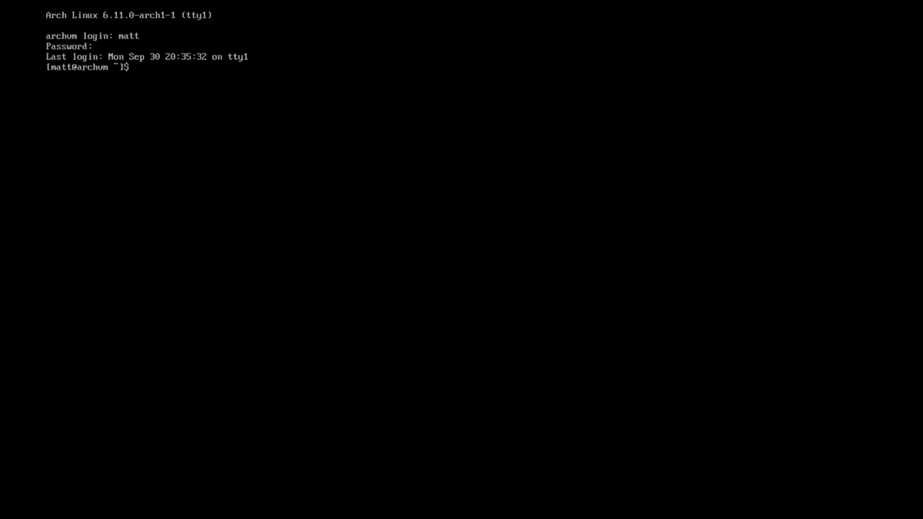
text(nvim .xinitrc)
key(Return)
text(iexec xfce)
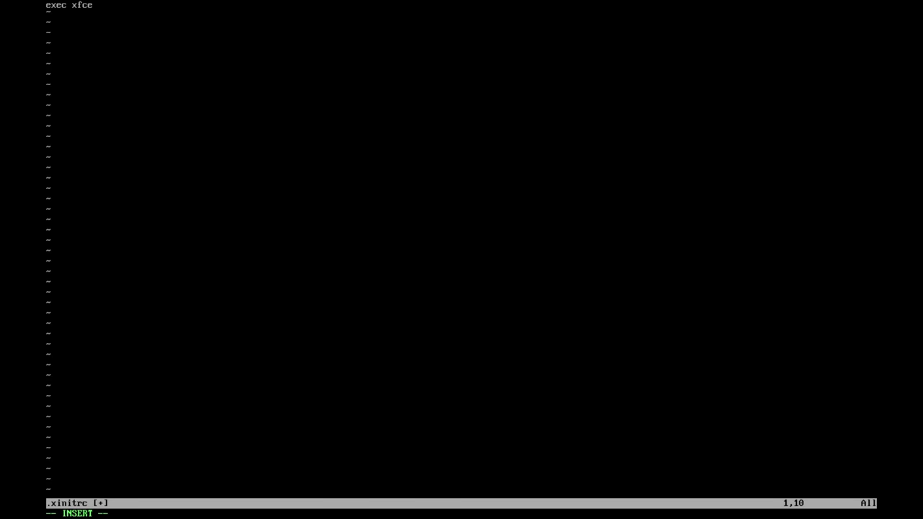
key(Escape)
text(:wq)
key(Return)
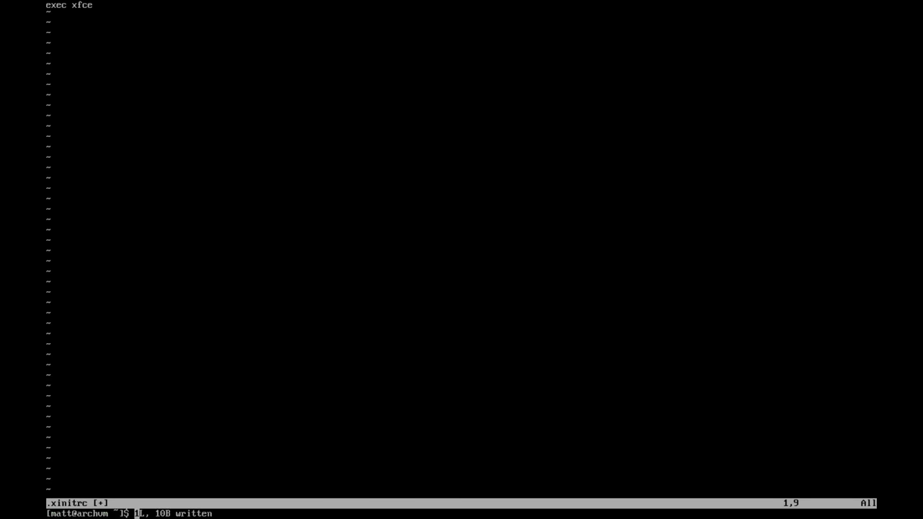
text(startx)
Step: Run startx, create .Xauthority with touch, and make .xinitrc executable with chmod +x
key(Return)
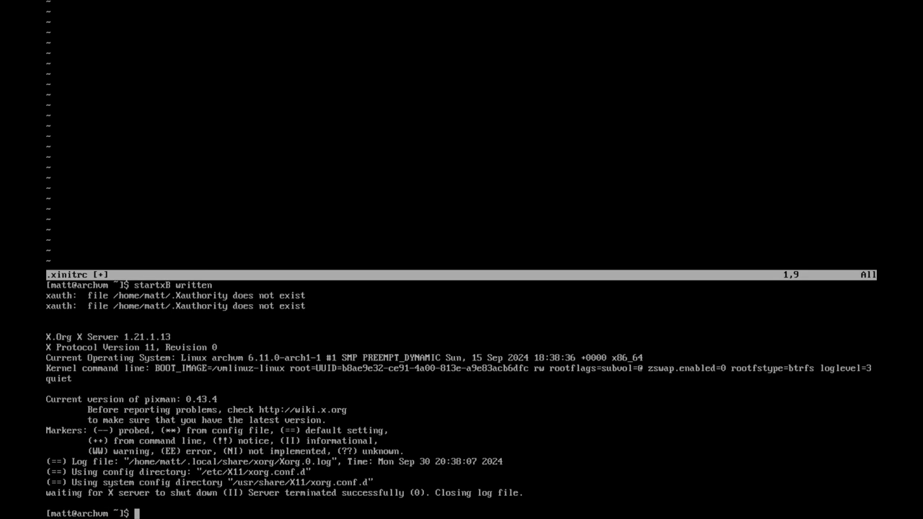
text(touch .Xauthority)
key(Return)
text(chmod +x )
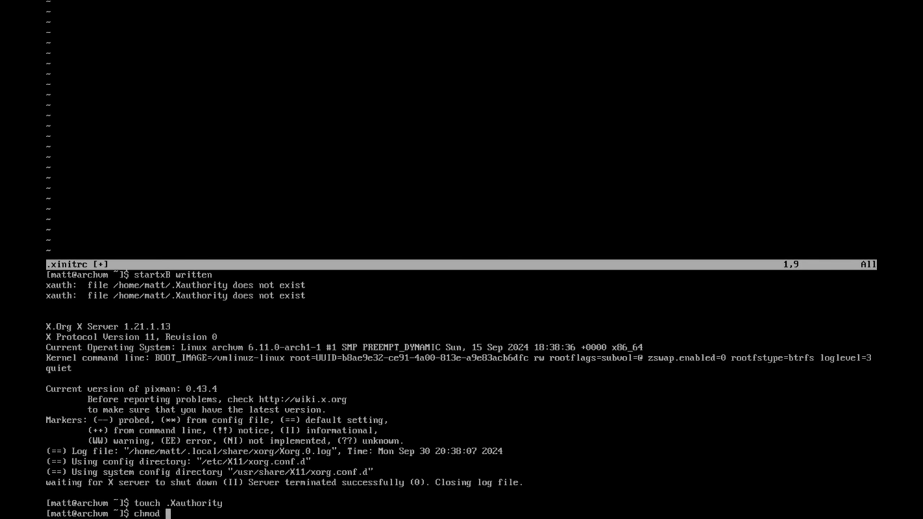
text(.xinitrc)
key(Return)
text(startx)
key(Return)
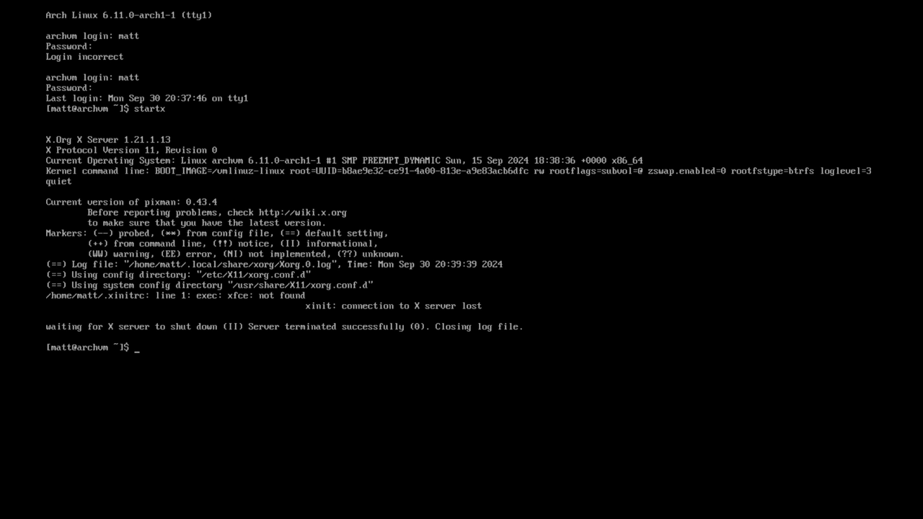
Step: Discard a typed reboot command and start X again after logging back in
text(reboot)
key(BackSpace)
key(BackSpace)
key(BackSpace)
key(BackSpace)
key(BackSpace)
key(BackSpace)
text(vim .xinitrc)
Step: Correct .xinitrc to 'exec xfce4' in nvim and save it
key(Return)
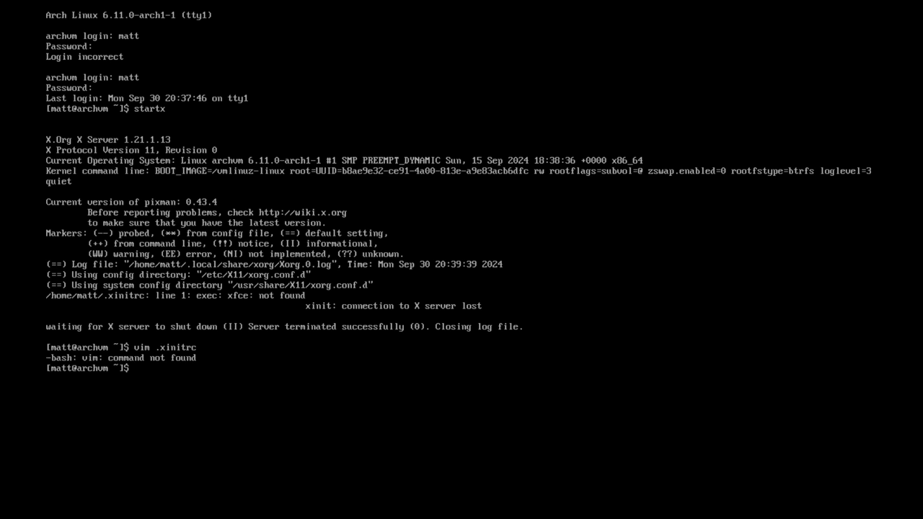
text(nvim .xinitrc)
key(Return)
text(A)
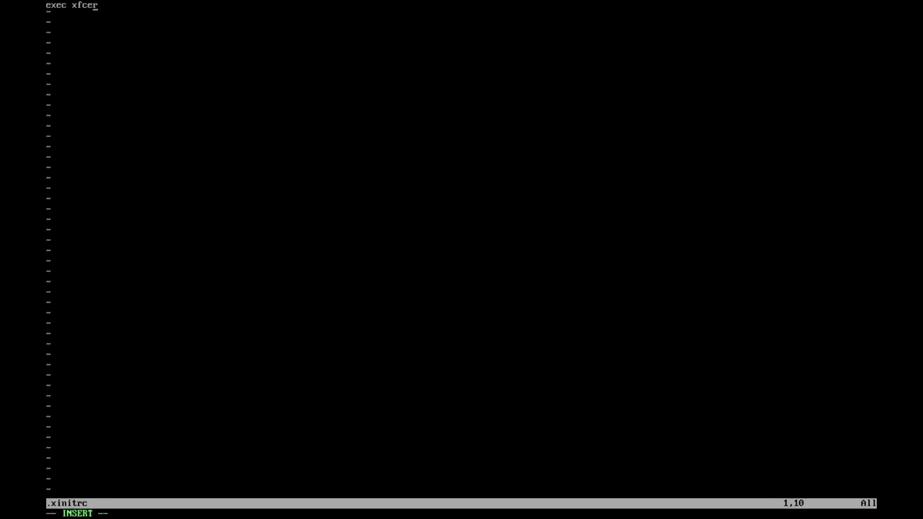
text(4)
key(Escape)
text(:wq)
key(Return)
text(startxten)
key(Return)
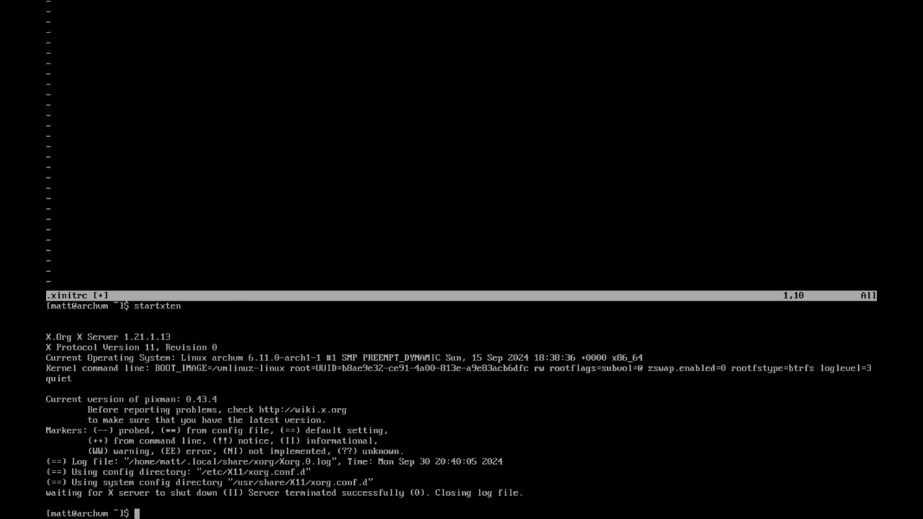
Step: Clear the screen, retry startx, and type sudo systemctl enable --now gdm
key(ctrl+l)
text(startx)
key(Return)
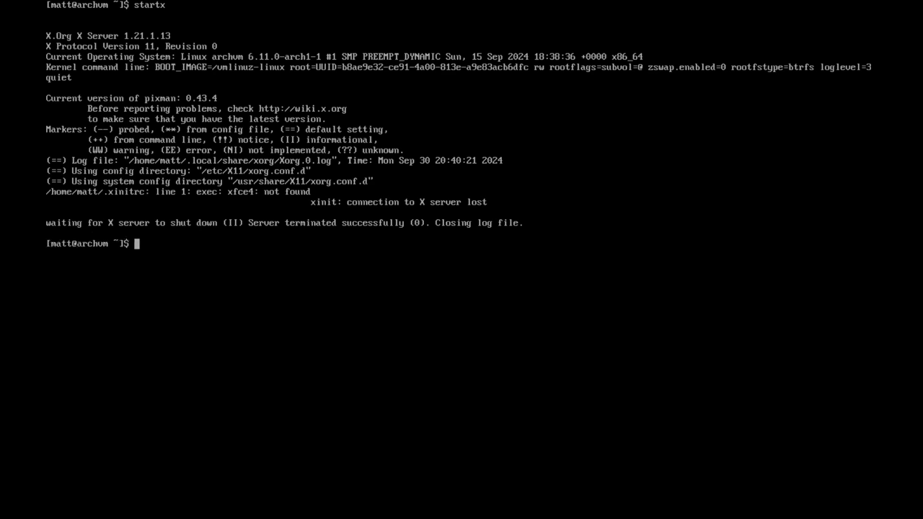
text(sudo systemctl enable --now gdm)
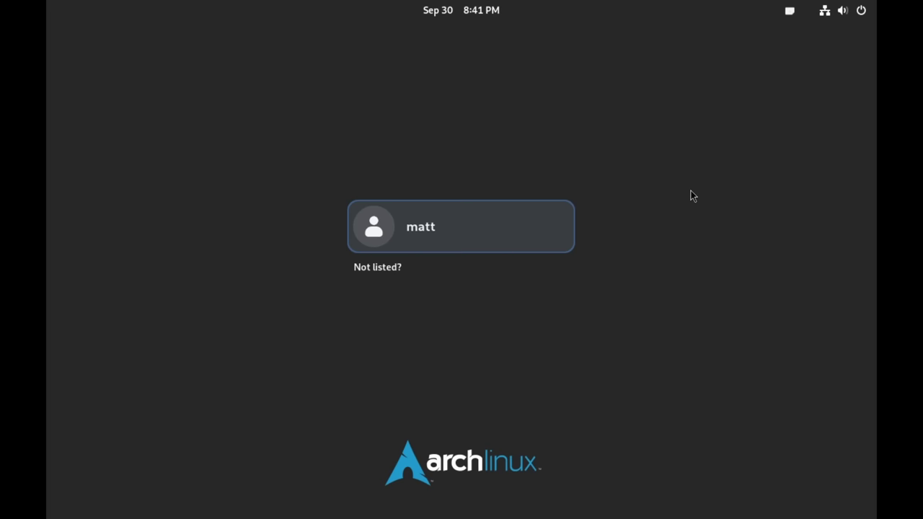
Step: Select the user on the GDM screen and pick Xfce Session from the session menu
click(550, 224)
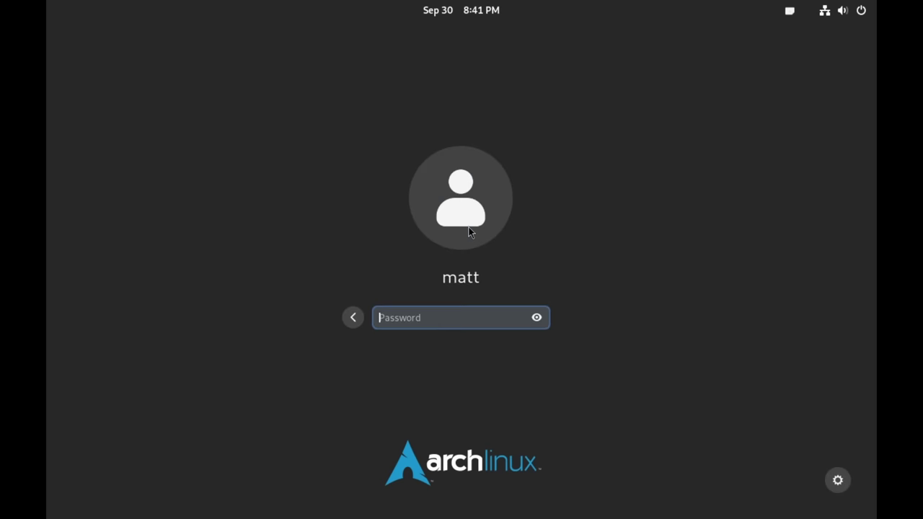
click(837, 481)
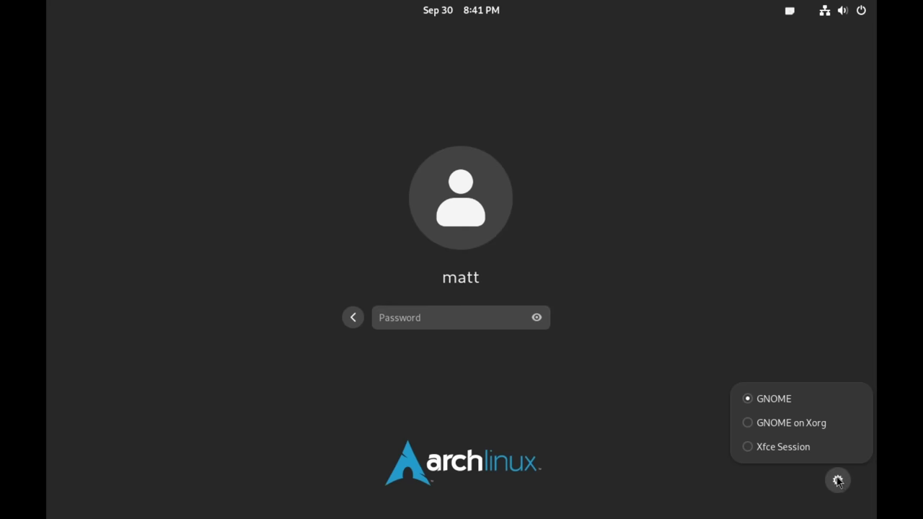
click(765, 452)
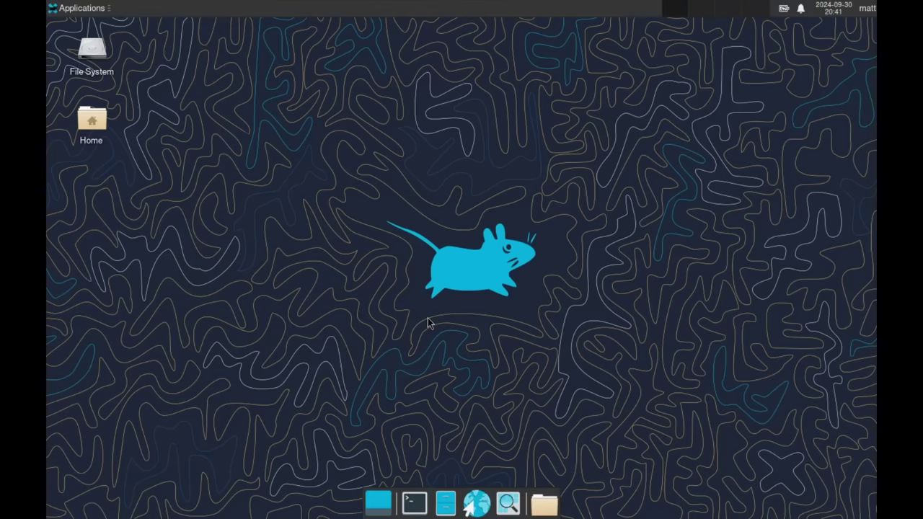
Step: Right-click an empty spot on the Xfce desktop to bring up its context menu
right_click(399, 194)
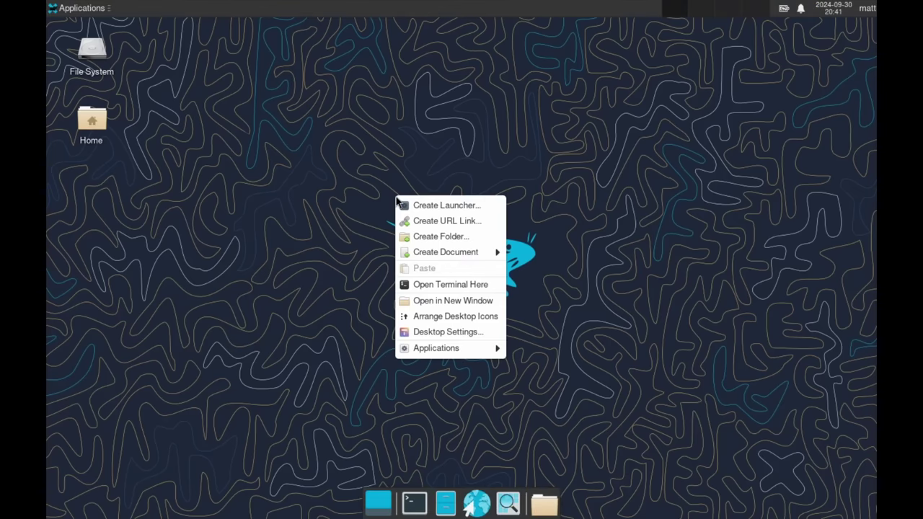